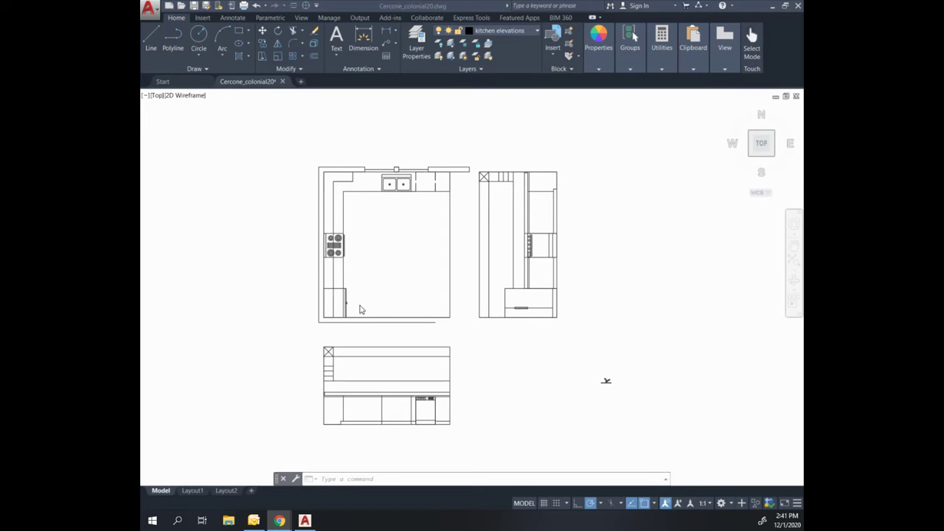
Step: Draw a vertical construction line from the center of the plan's sink down to the countertop in the elevation below
scroll(606, 380, up, 2)
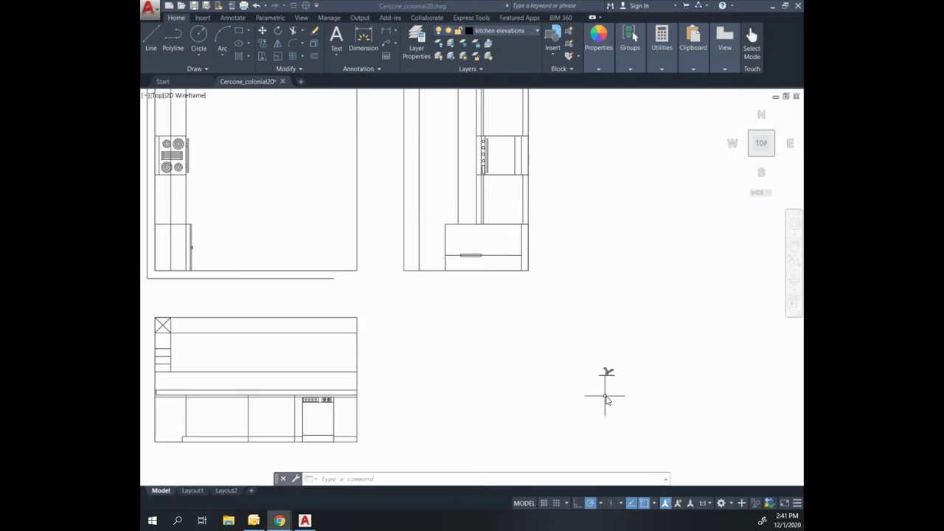
scroll(606, 380, down, 2)
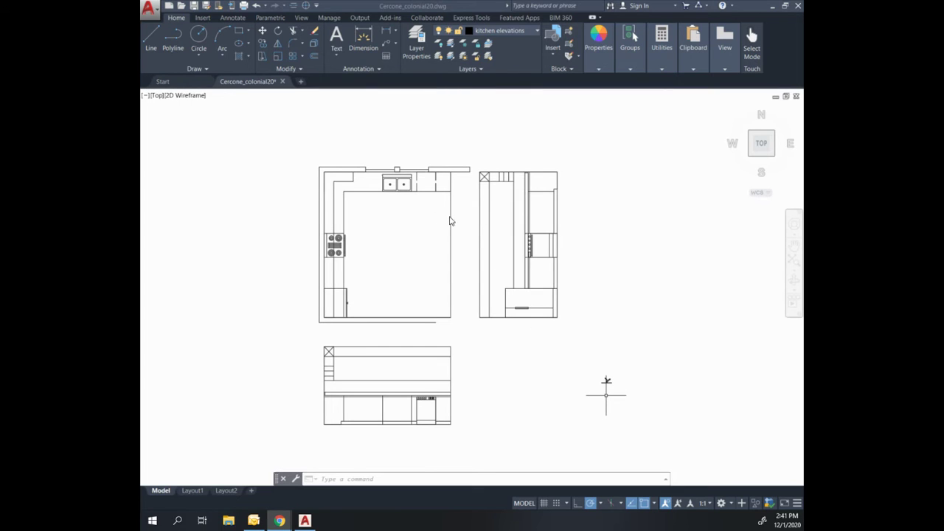
scroll(393, 181, up, 3)
click(401, 175)
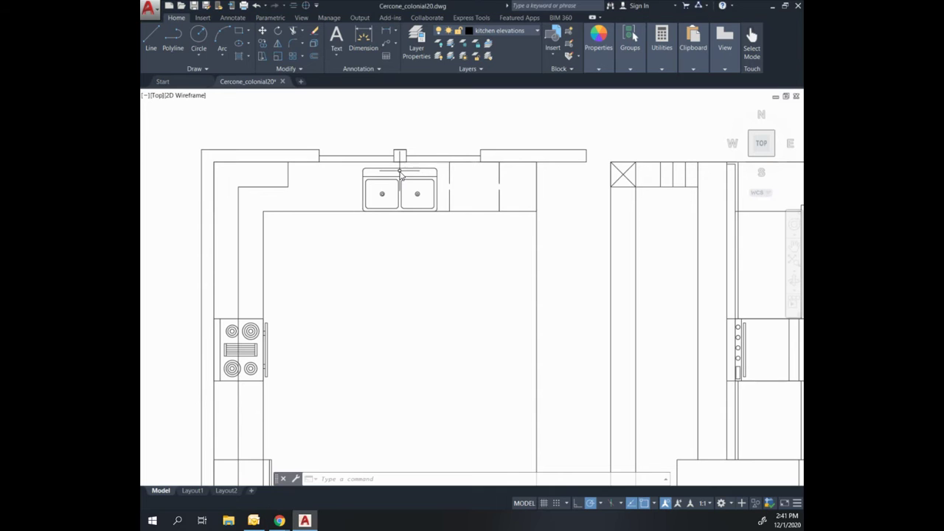
text(l)
key(Return)
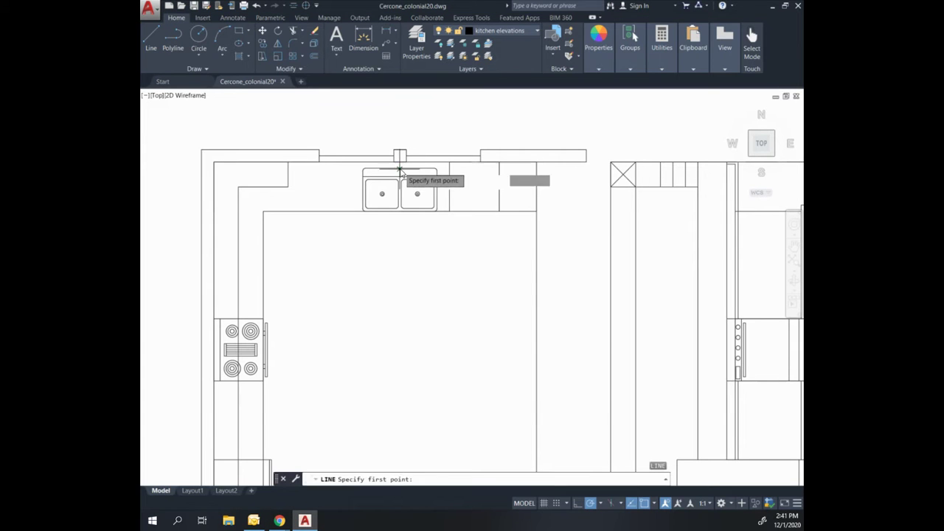
click(400, 173)
scroll(390, 234, down, 6)
scroll(386, 355, up, 5)
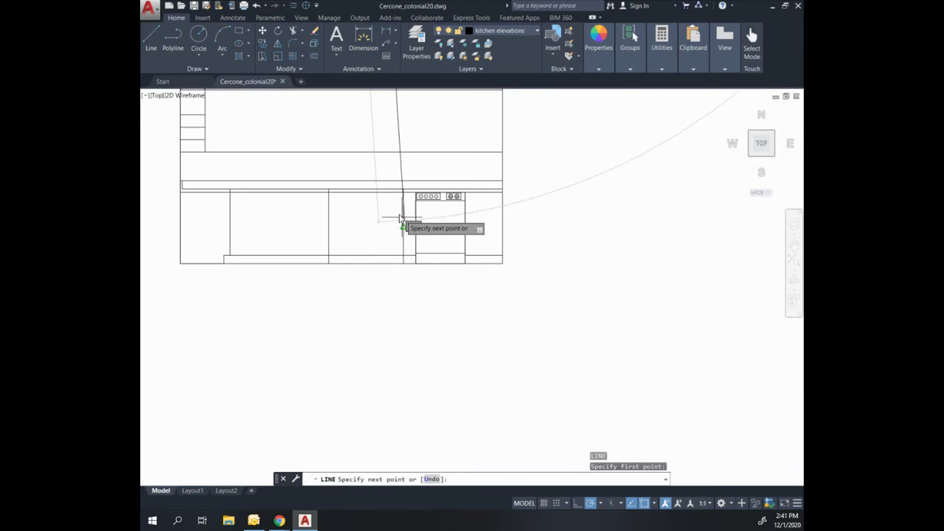
click(366, 191)
key(Return)
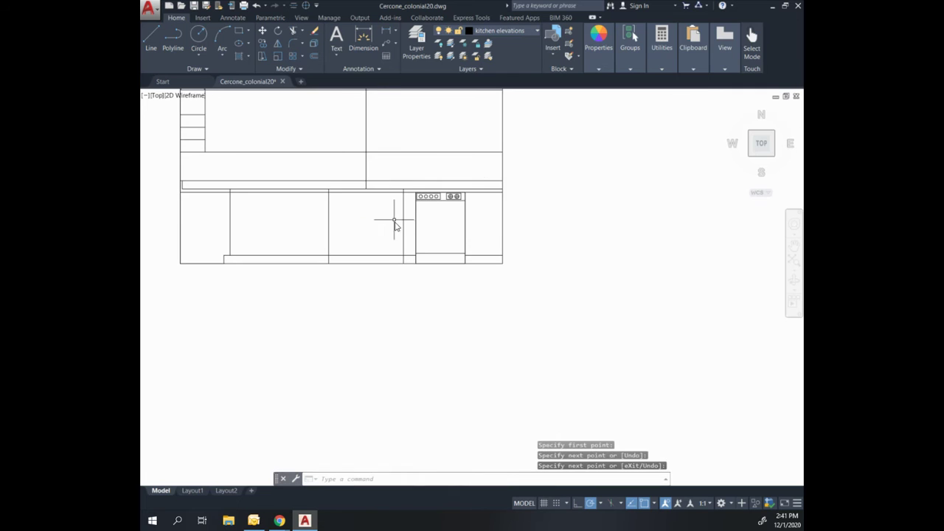
Step: Move the faucet by its base onto the countertop at the lower end of the construction line
scroll(456, 210, down, 3)
click(582, 184)
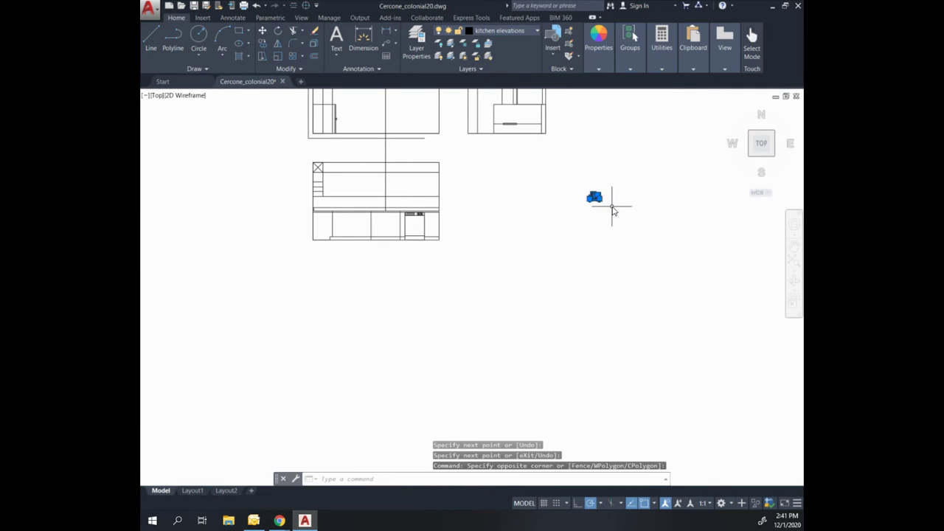
key(Return)
scroll(594, 203, up, 5)
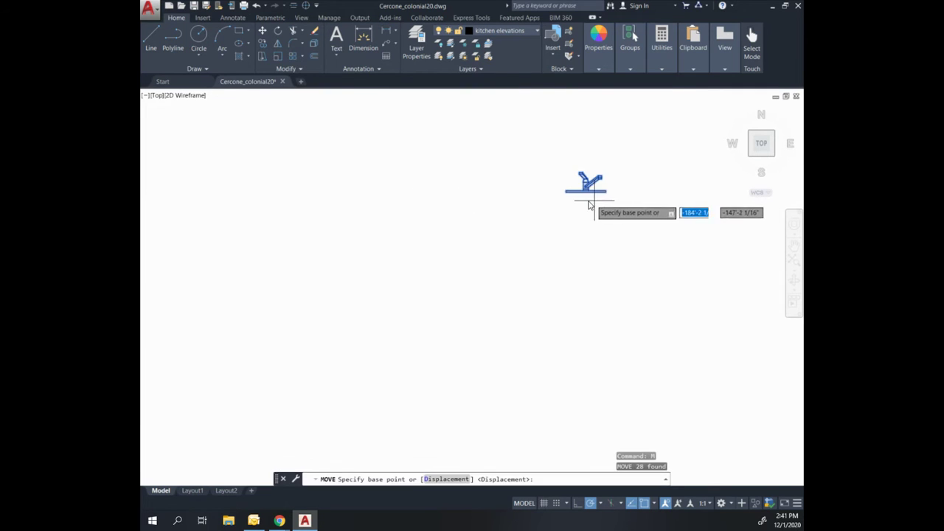
click(596, 186)
scroll(579, 200, down, 10)
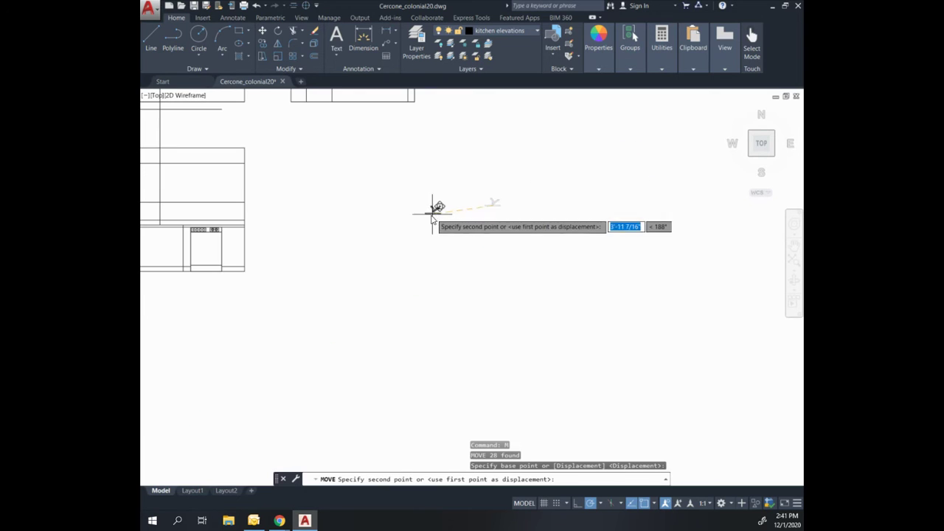
scroll(289, 230, up, 2)
scroll(289, 230, up, 4)
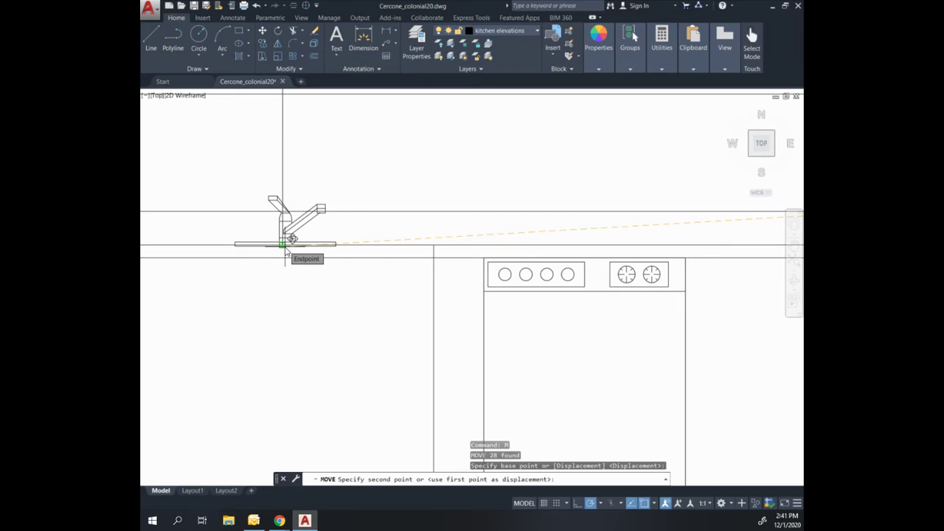
click(286, 251)
key(Escape)
Step: Erase the vertical construction line above the faucet
click(320, 155)
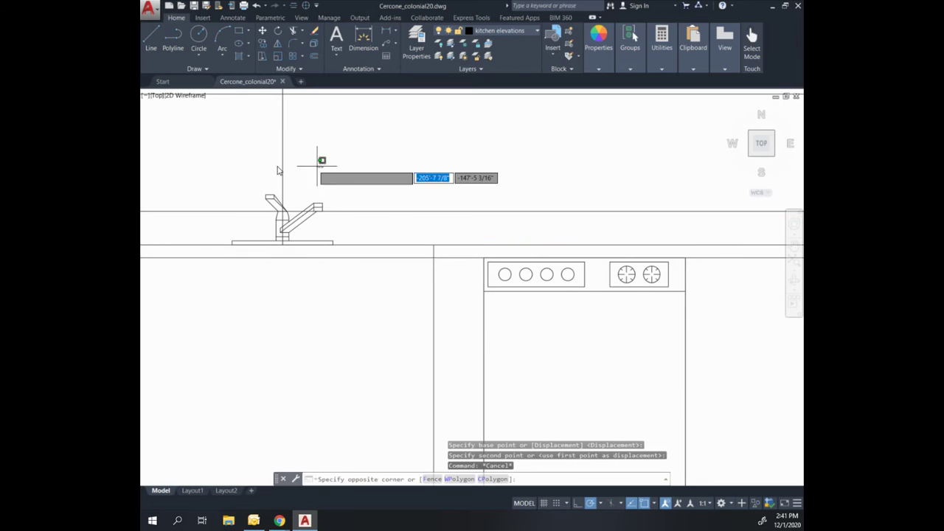
click(247, 162)
key(Delete)
scroll(320, 248, down, 8)
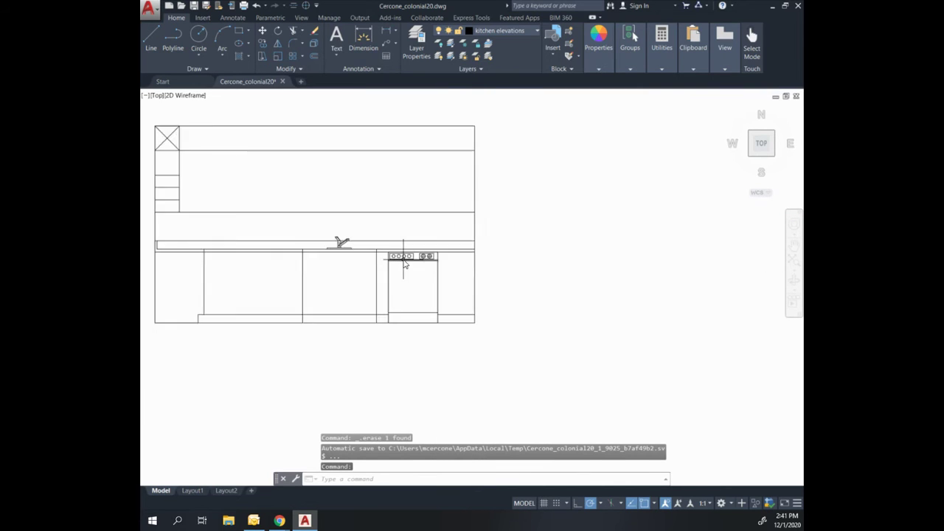
Step: In the elevation beside the plan, draw a line from the end of the middle shelf line to the elevation's lower edge
scroll(399, 283, up, 3)
middle_drag(467, 193, 458, 288)
middle_drag(581, 176, 435, 302)
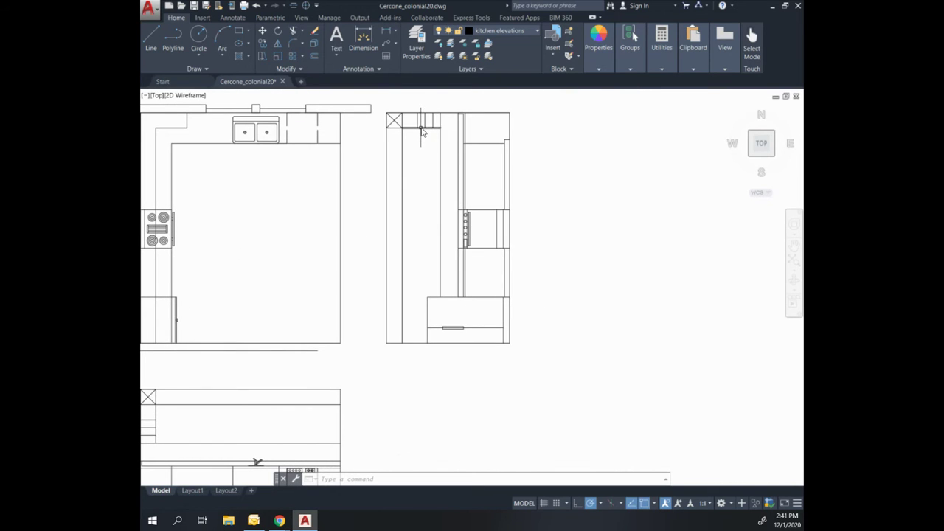
mouse_move(422, 131)
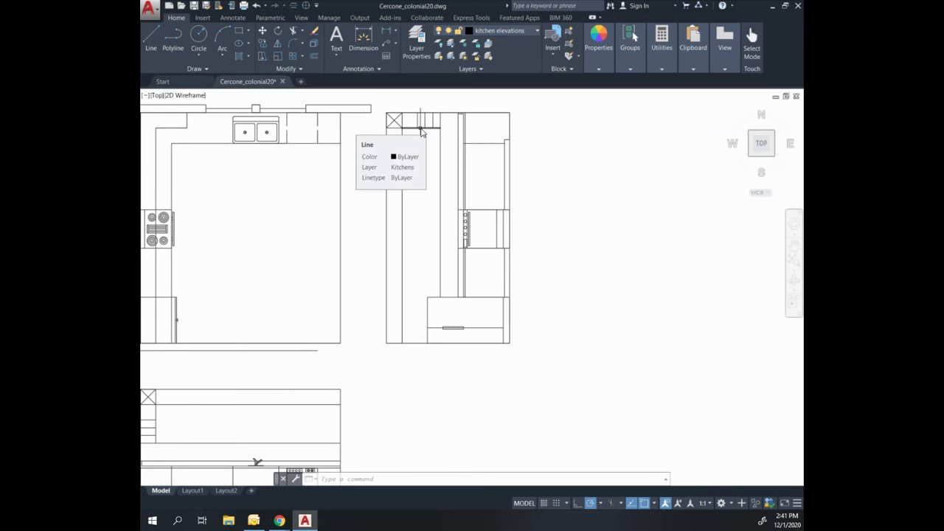
text(l)
key(Return)
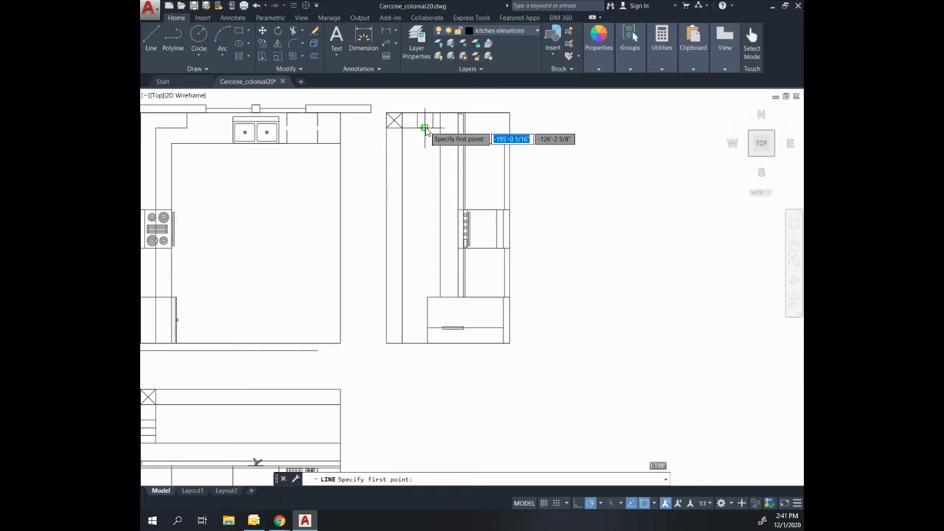
click(422, 129)
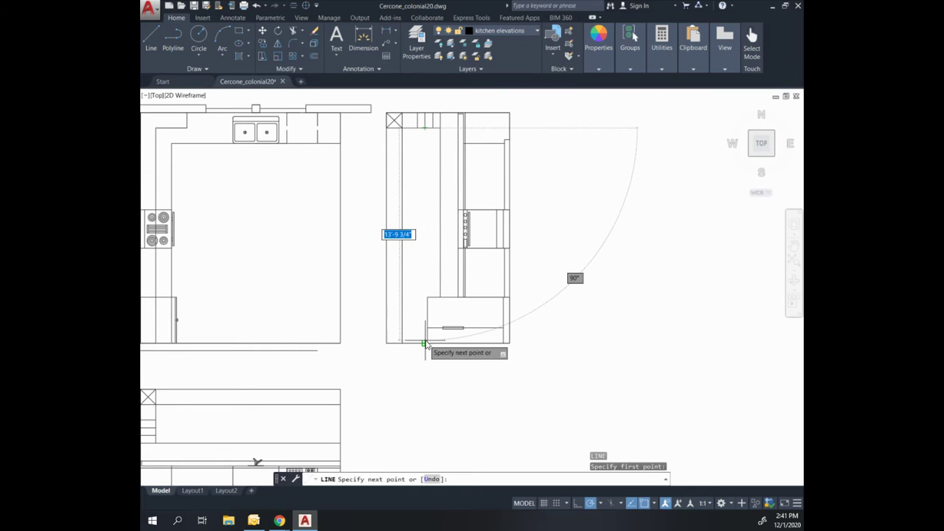
click(424, 343)
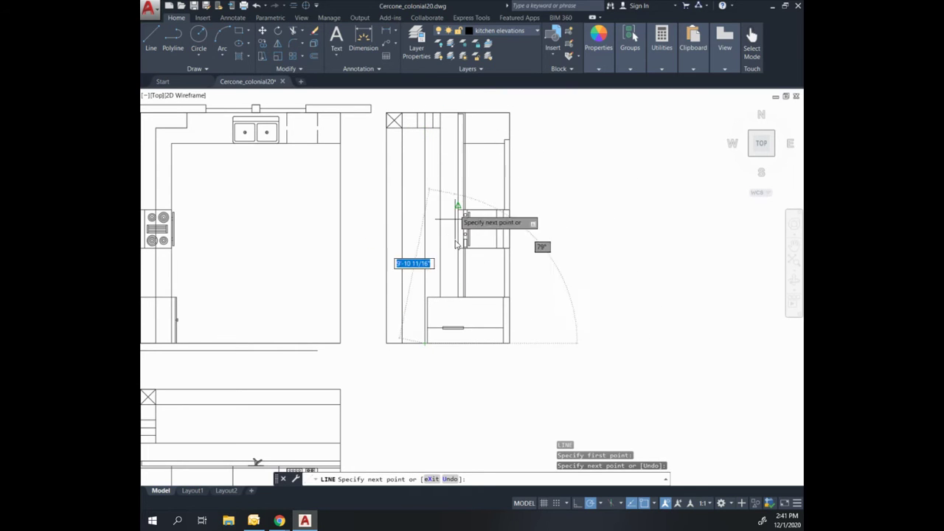
key(Return)
Step: Draw a horizontal line from the refrigerator's upper corner across to the soffit line
scroll(420, 308, up, 2)
scroll(419, 308, up, 2)
key(Return)
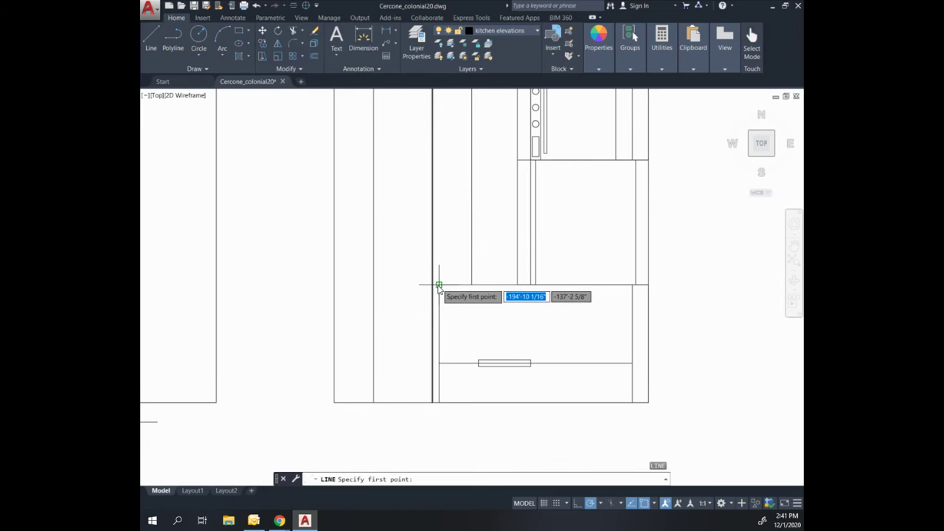
click(437, 284)
click(373, 284)
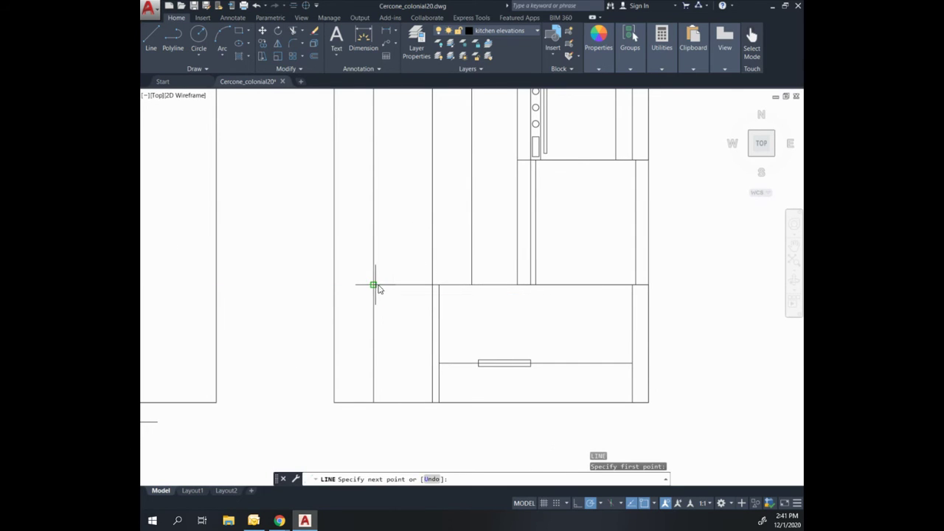
key(Return)
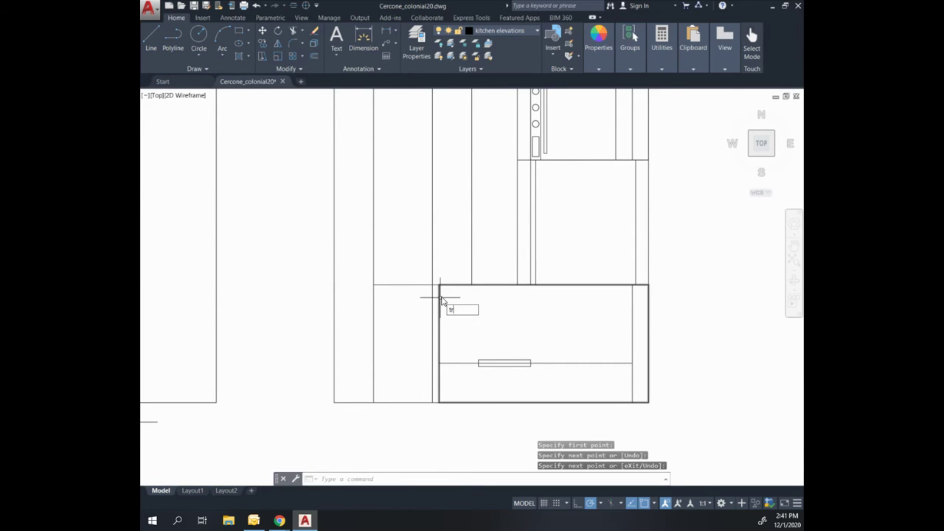
Step: Trim the short horizontal piece between the long vertical line and the refrigerator
text(tr)
key(Return)
scroll(460, 244, down, 2)
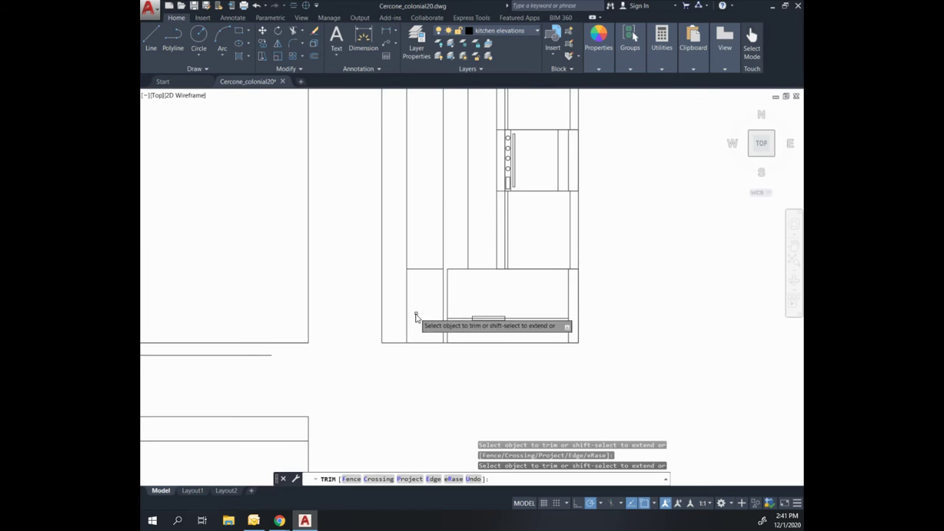
key(Escape)
Step: Trim the long vertical line between the shelves and the horizontal line of the cabinet over the refrigerator
scroll(426, 306, down, 2)
middle_drag(452, 285, 453, 310)
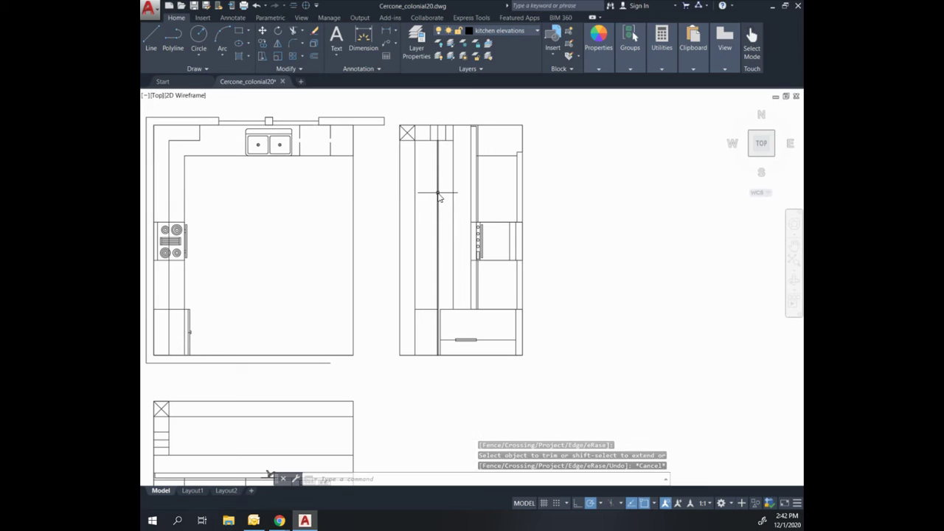
key(Return)
key(Return)
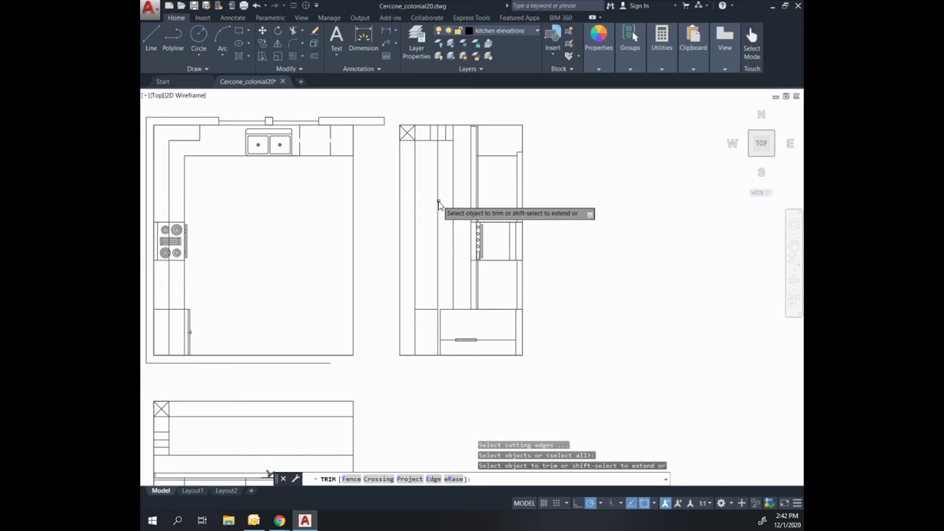
key(Escape)
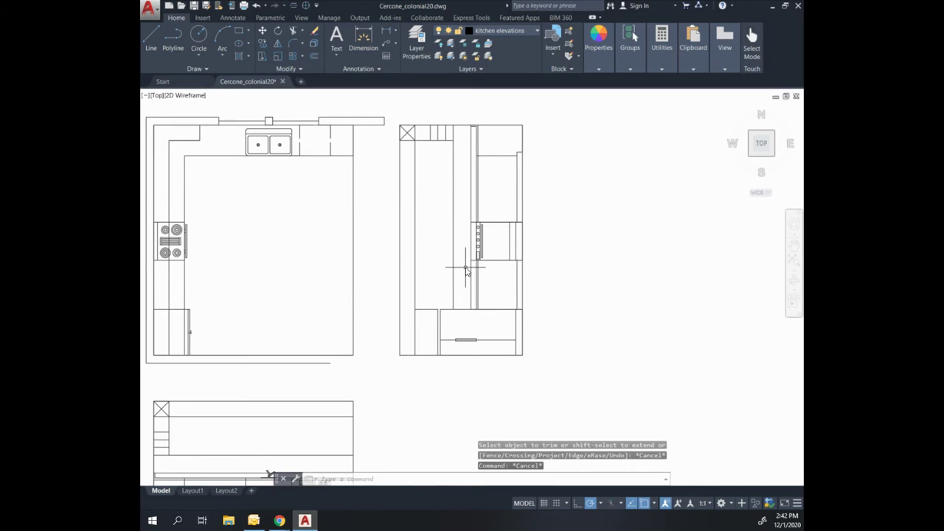
Step: Draw two horizontal lines across the upper cabinets to the soffit line, aligned with both sides of the range
text(l)
key(Return)
scroll(479, 266, up, 4)
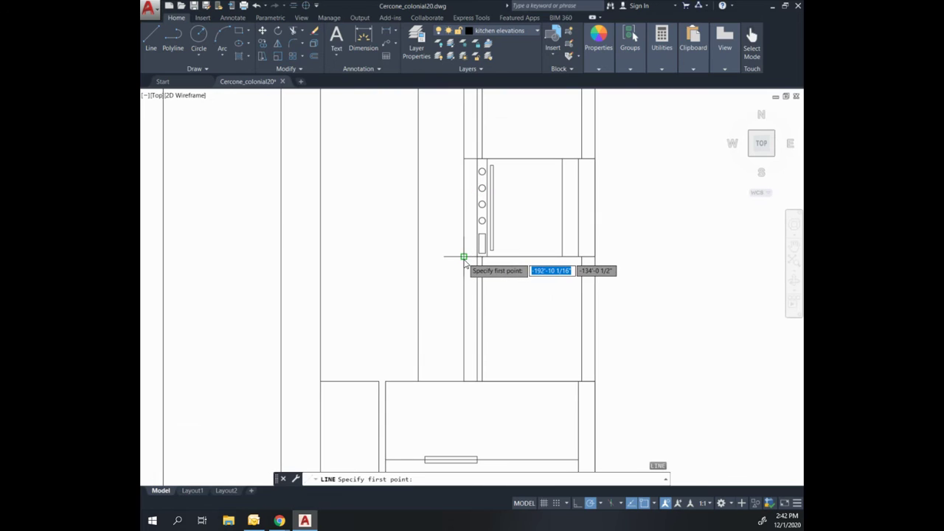
scroll(463, 263, down, 4)
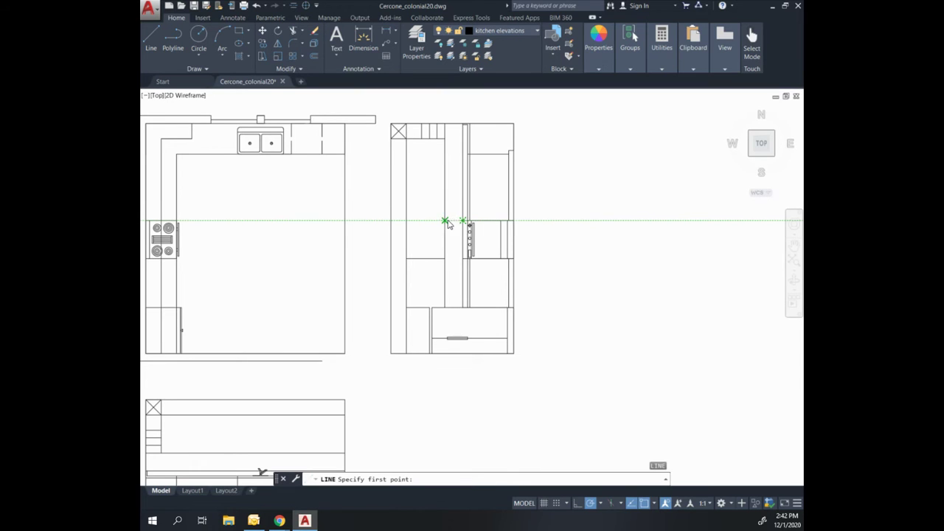
click(446, 220)
key(Escape)
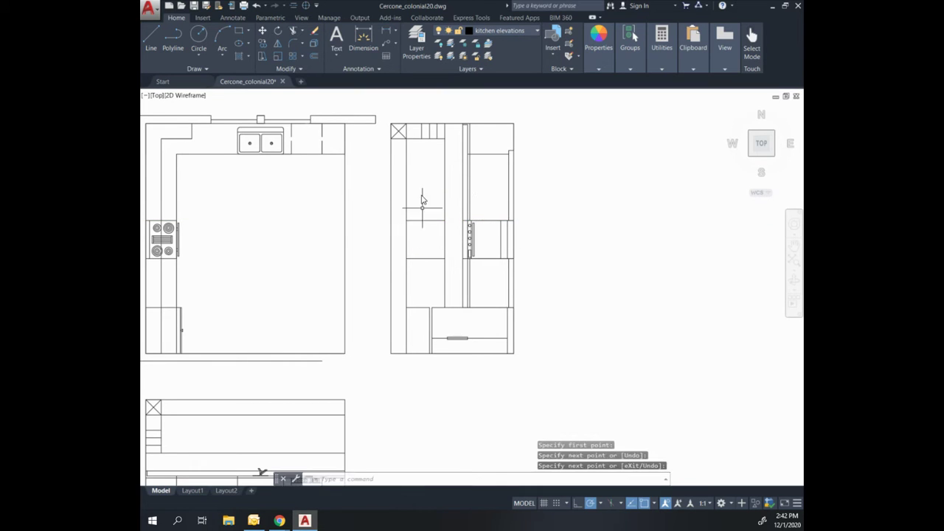
Step: Connect the two range-aligned lines with a vertical line in line with the shelf line nearest the soffit
key(Return)
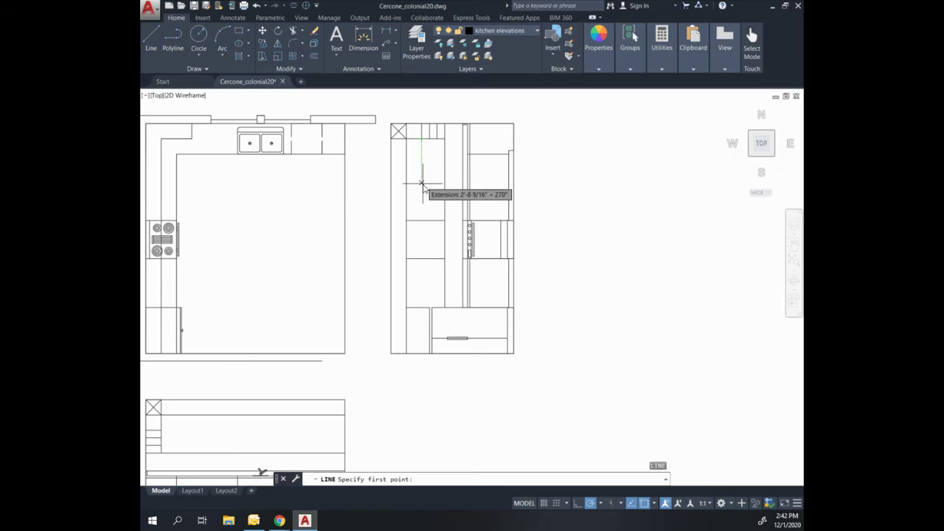
click(421, 221)
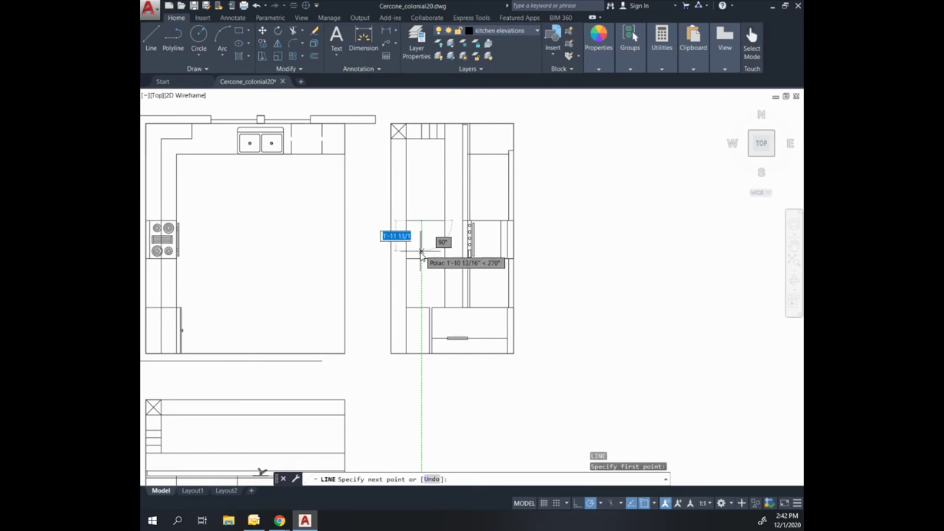
click(421, 258)
key(Return)
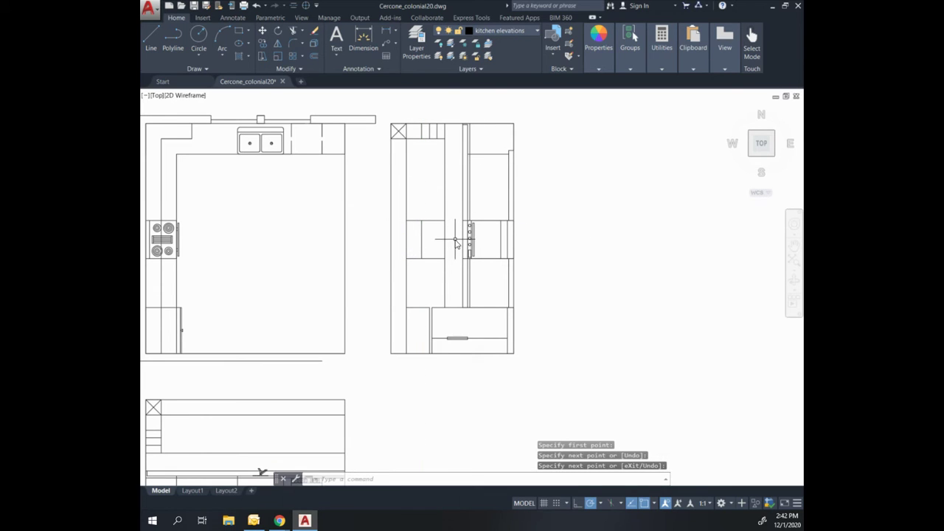
Step: Trim the upper cabinets' bottom edge between the two range-aligned lines
key(Return)
key(Return)
click(454, 238)
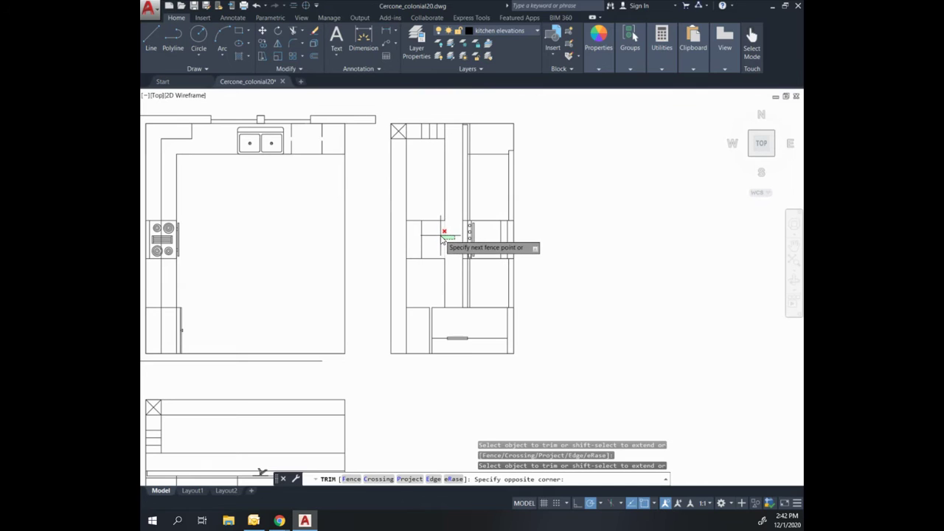
click(442, 235)
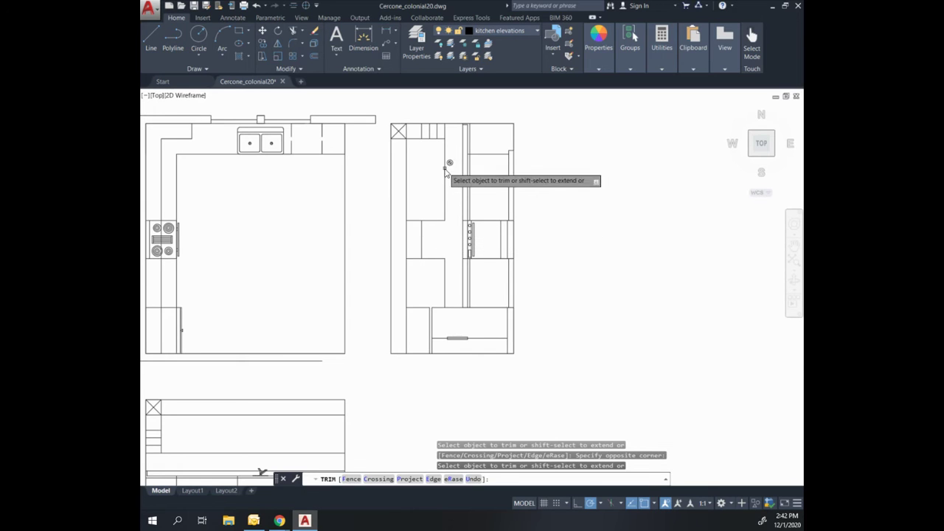
key(Escape)
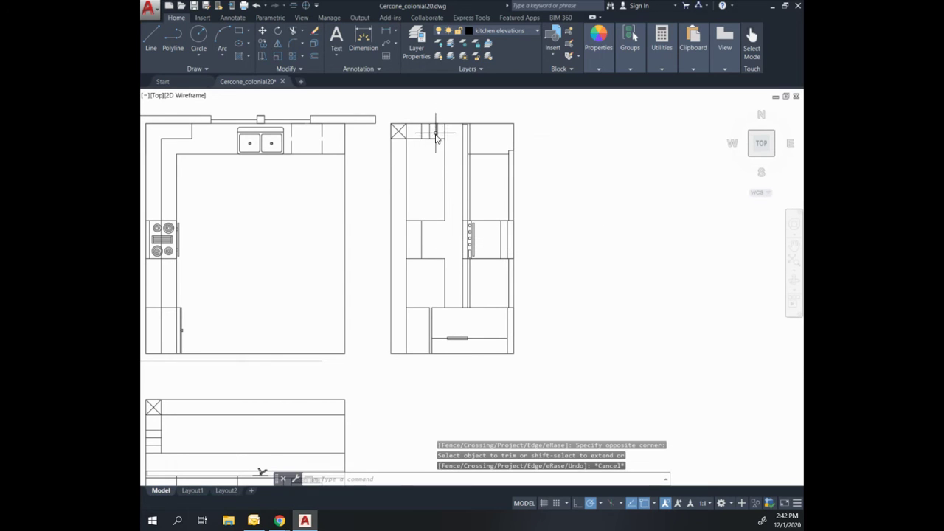
Step: Erase the three shelf lines beside the crossed soffit box in the elevation beside the plan
click(440, 131)
click(418, 129)
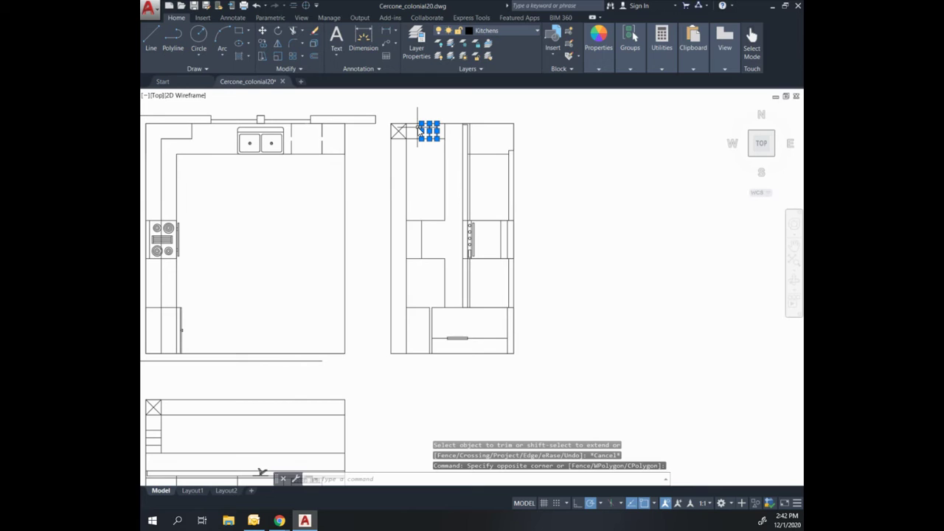
key(Delete)
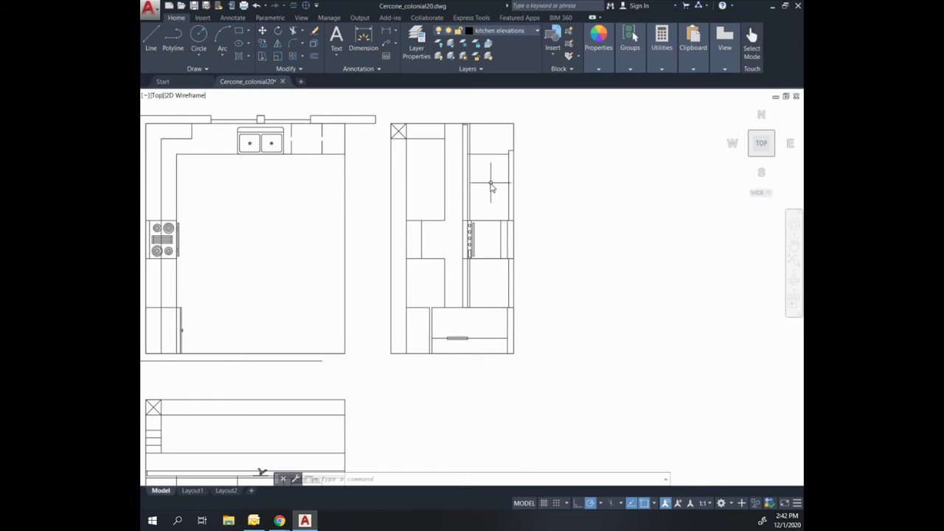
Step: Draw a vertical line from the upper cabinet's end beside the sink in the plan down to the upper cabinets' bottom edge in the sink elevation
middle_drag(459, 177, 469, 147)
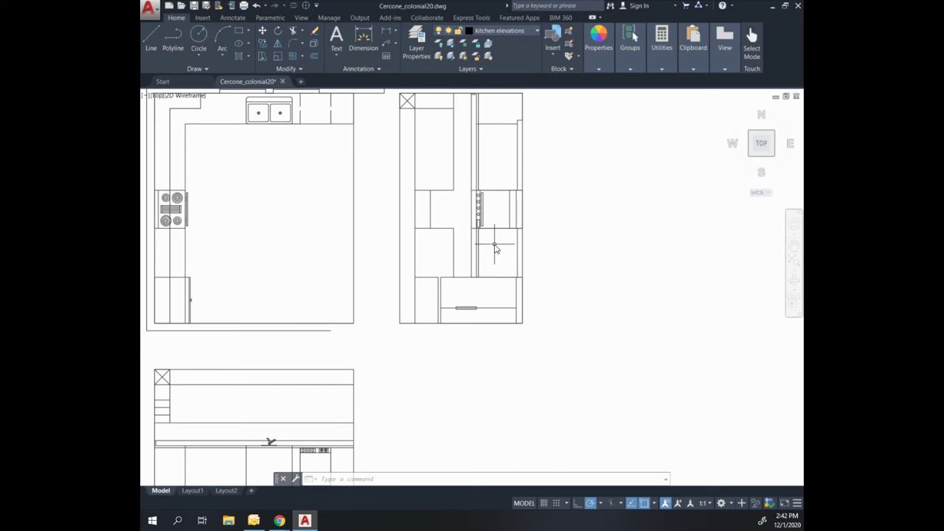
scroll(509, 185, down, 2)
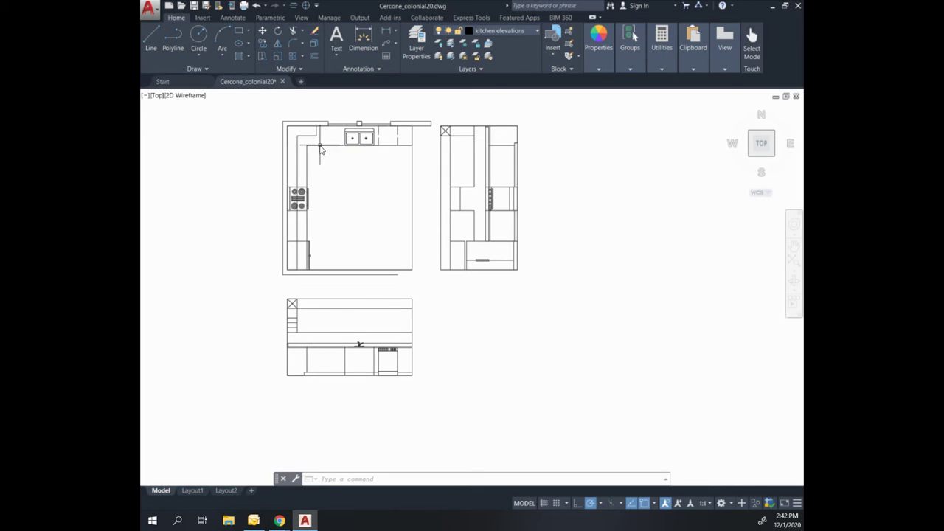
key(l)
key(Return)
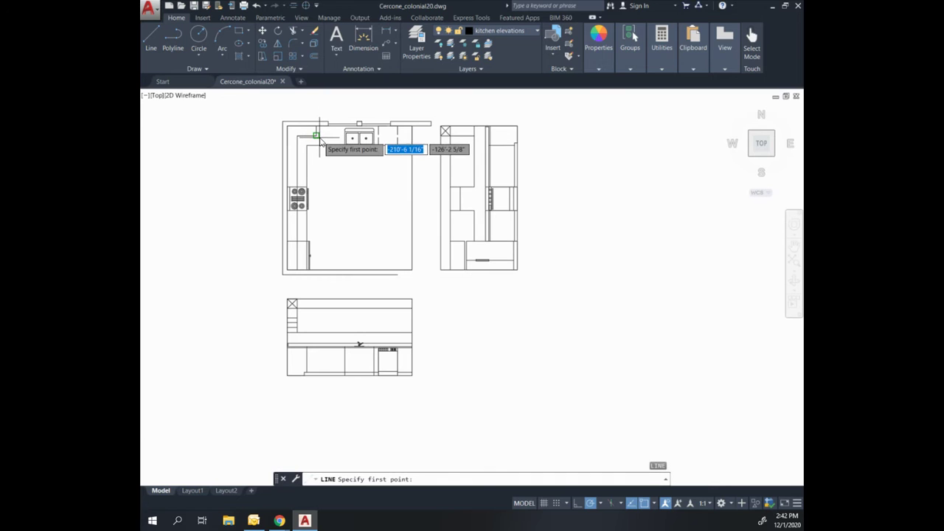
click(315, 135)
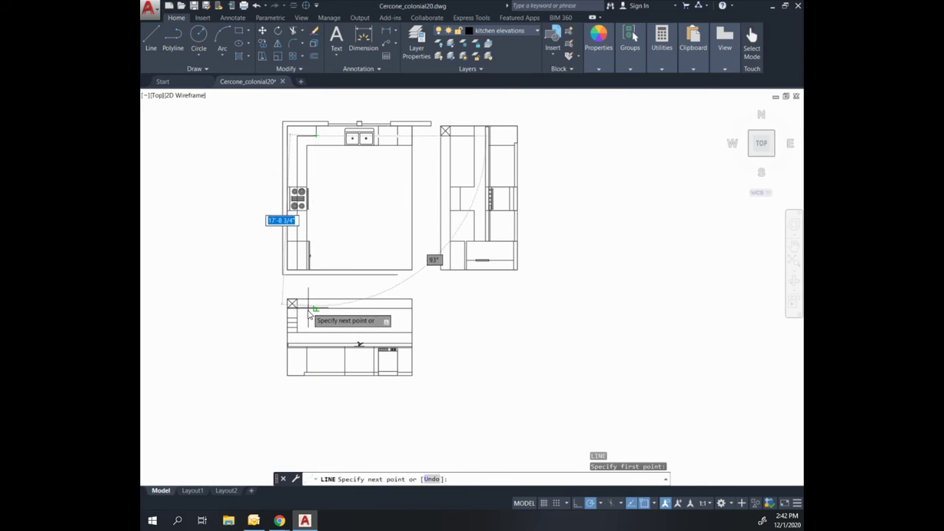
click(315, 339)
key(Return)
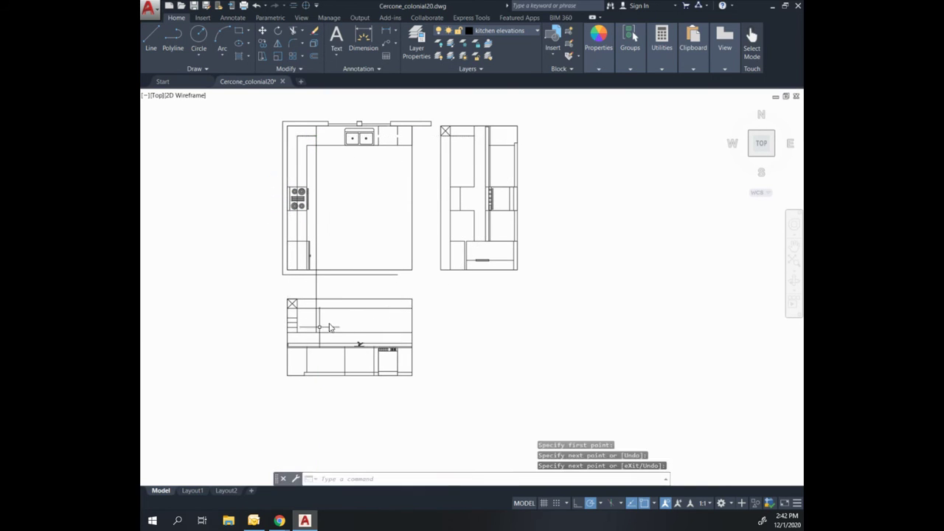
key(Escape)
key(Escape)
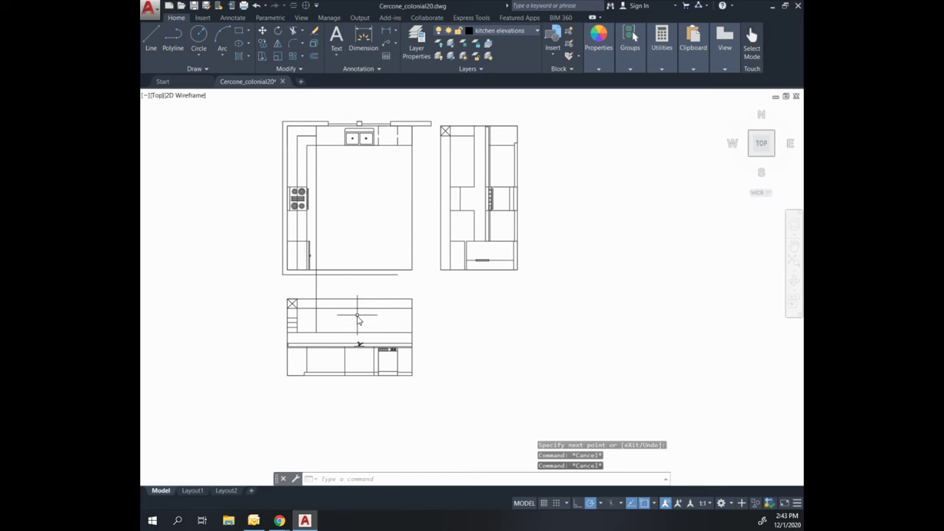
Step: Trim the soffit line and the upper cabinets' bottom edge in the sink elevation on the sink side of the projected cabinet-end line
key(Return)
key(Return)
click(360, 336)
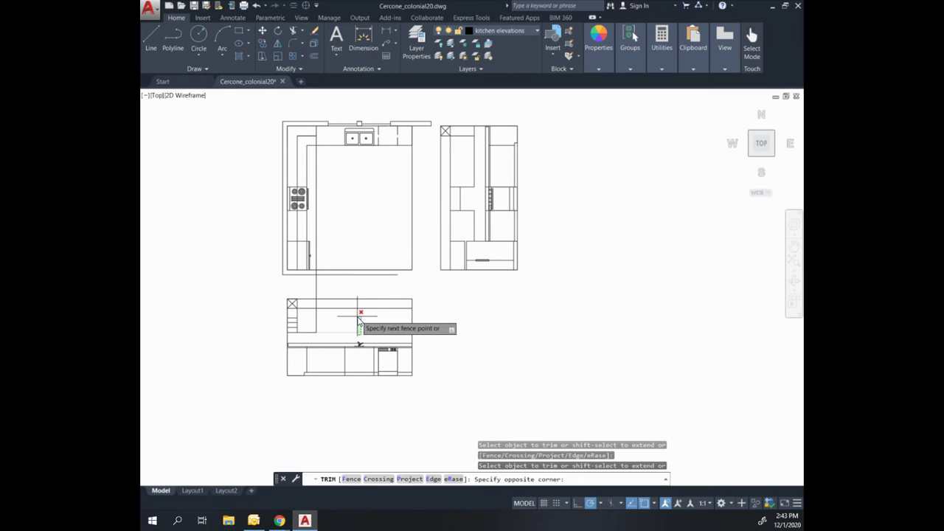
click(356, 316)
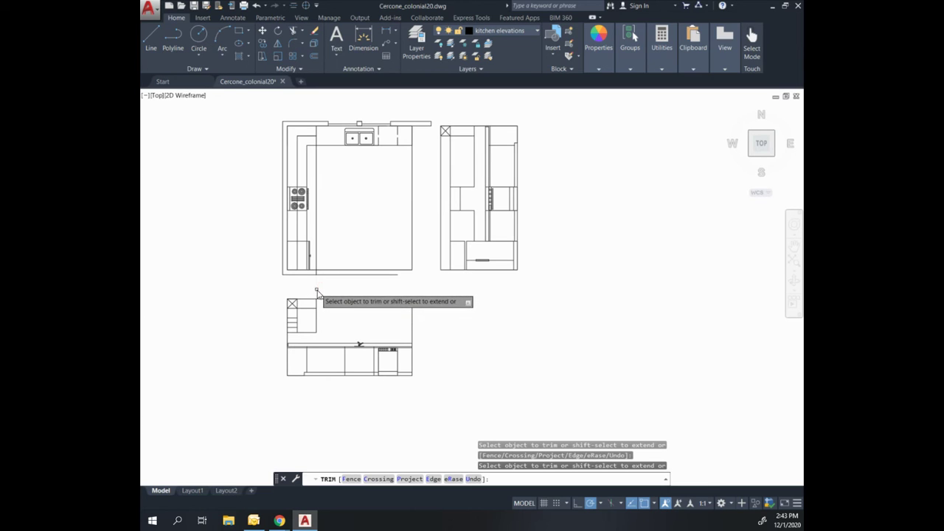
key(Escape)
Step: Erase the leftover projection line between the plan and the sink elevation
click(317, 239)
click(314, 242)
key(Delete)
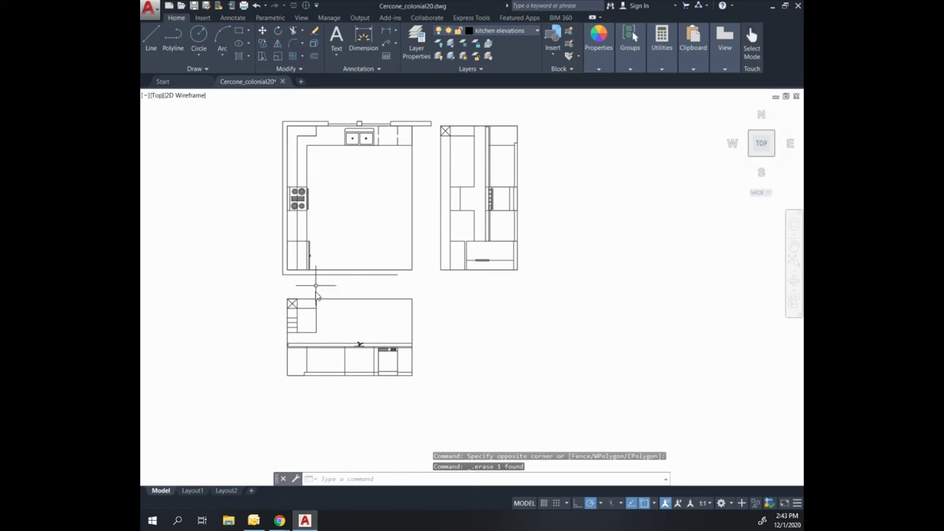
scroll(353, 301, up, 4)
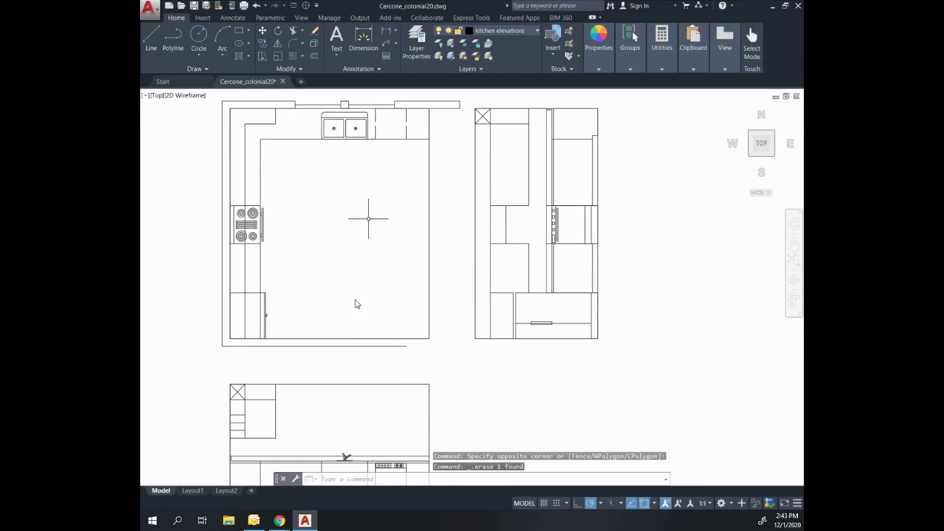
click(371, 377)
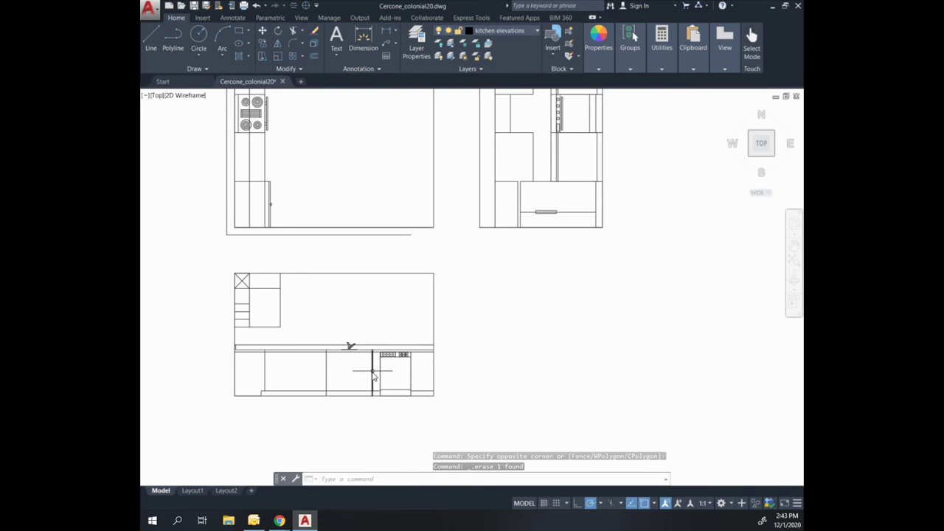
click(327, 369)
middle_drag(375, 232, 368, 320)
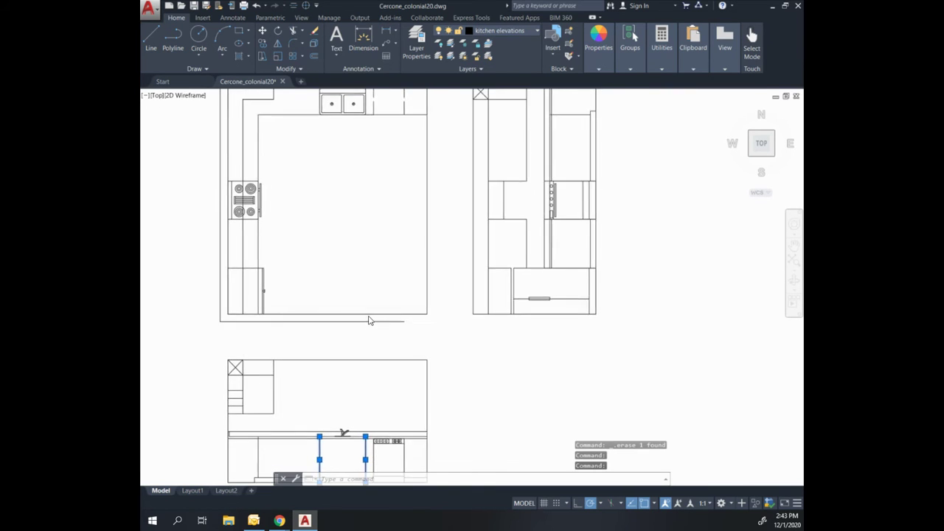
scroll(368, 320, down, 2)
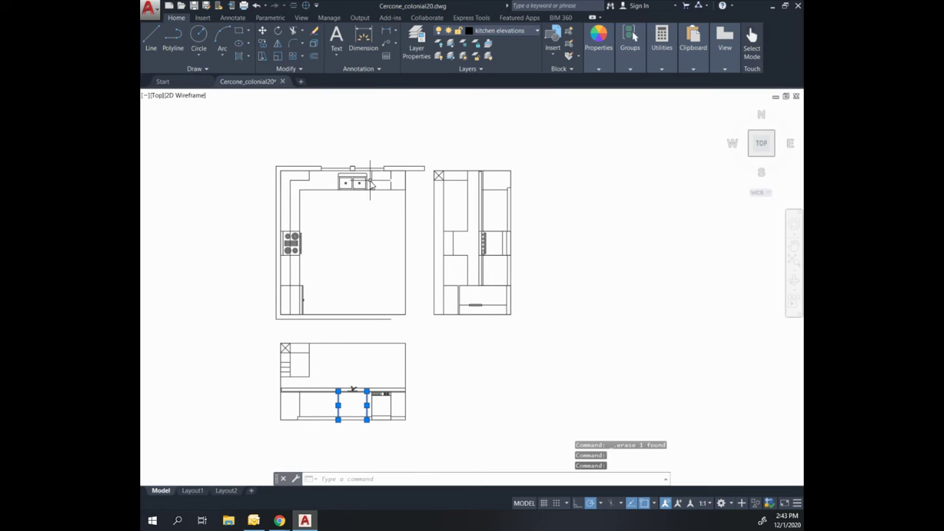
mouse_move(362, 184)
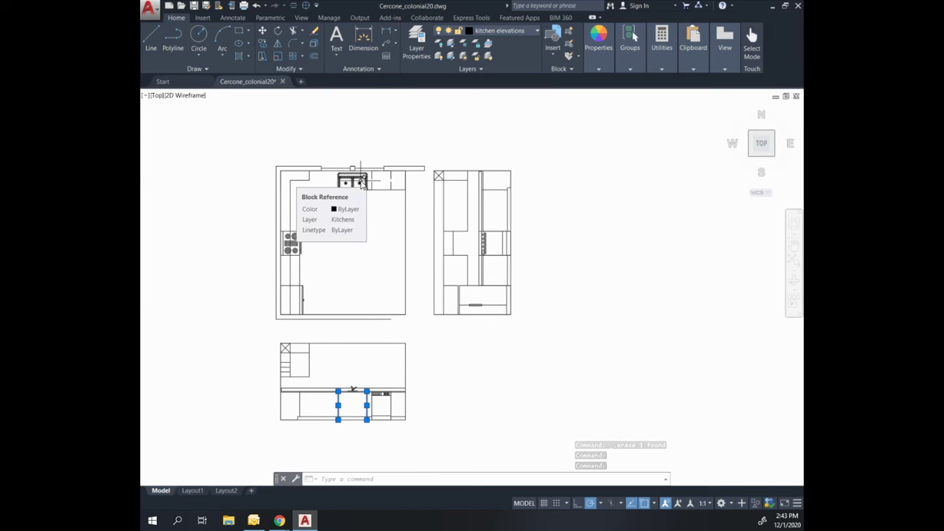
scroll(368, 399, up, 6)
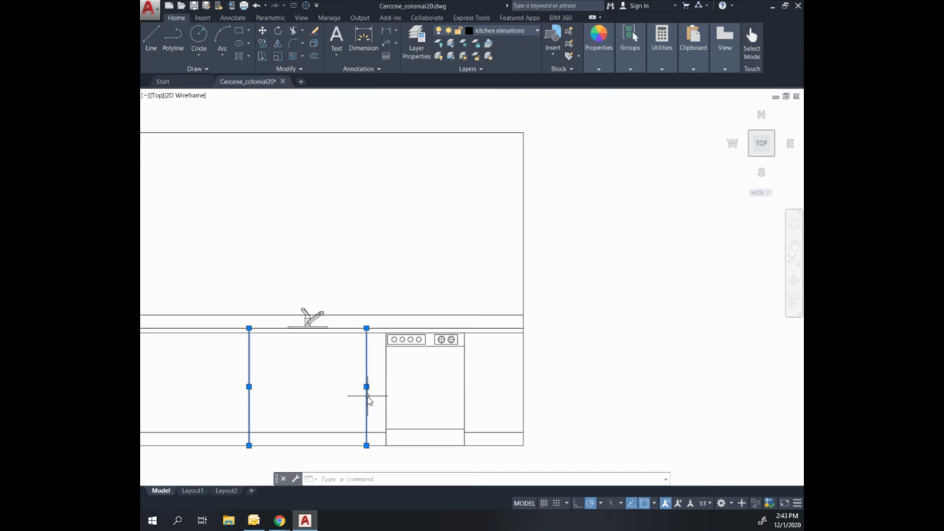
key(Escape)
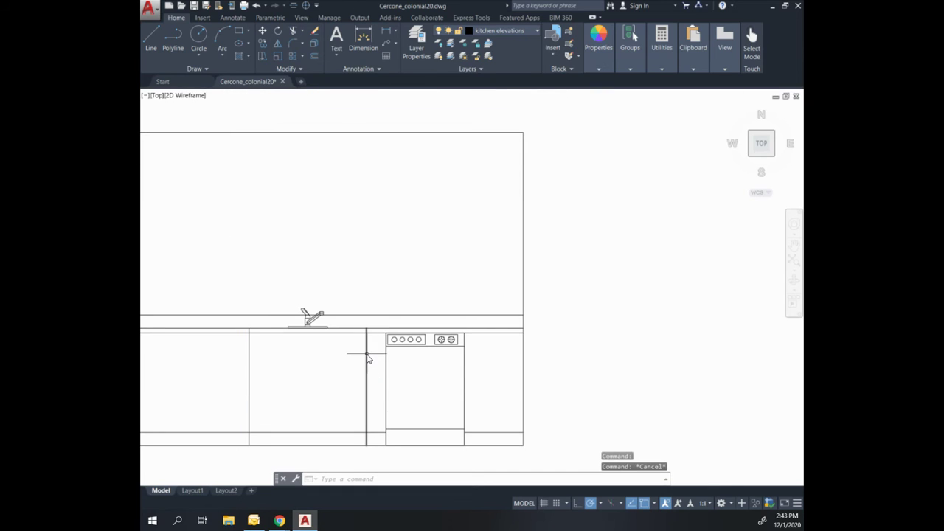
key(Return)
click(366, 332)
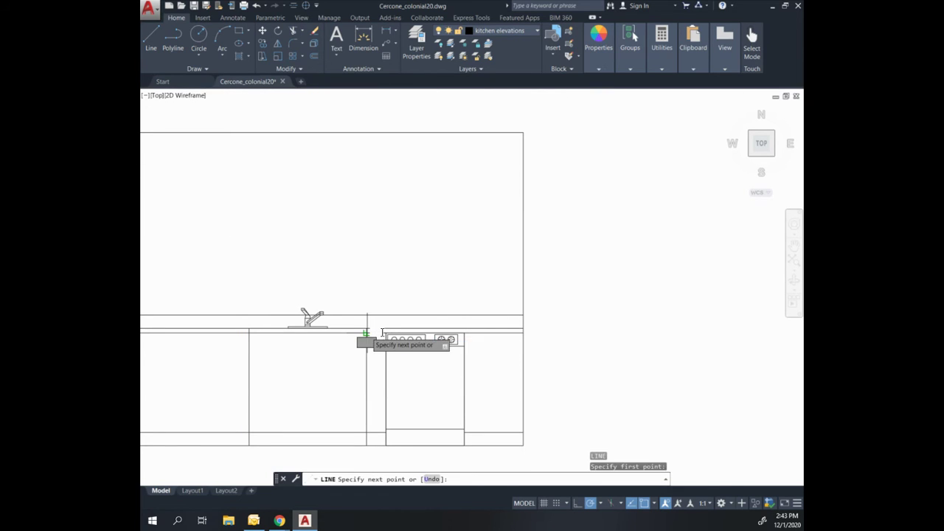
key(Return)
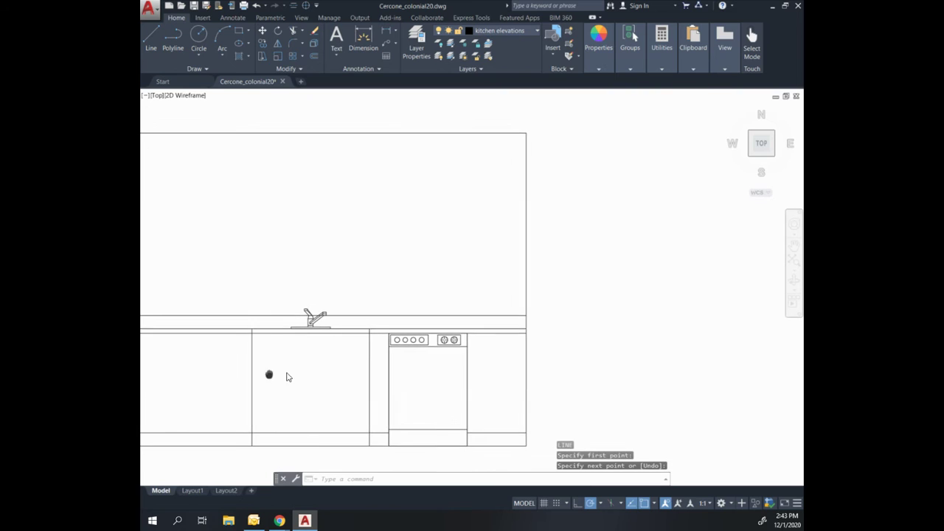
middle_drag(270, 375, 332, 361)
key(Escape)
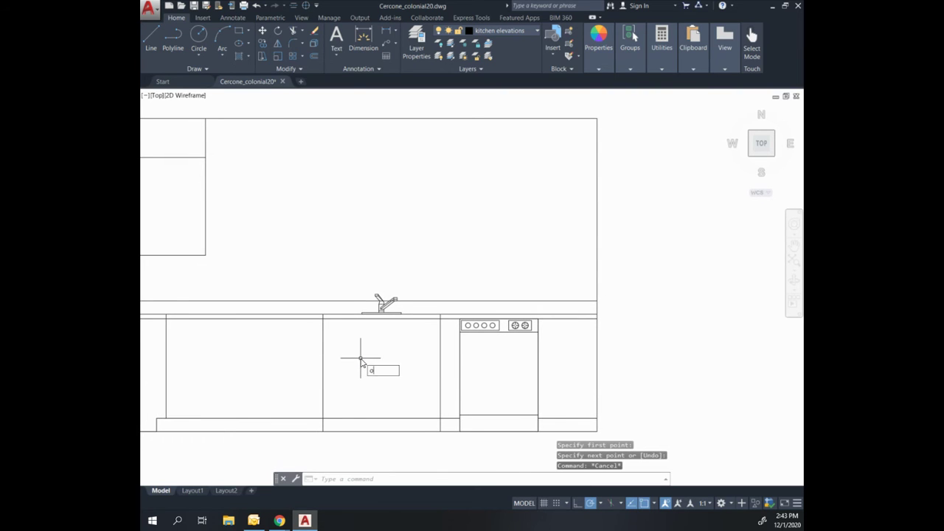
Step: Offset the sink base cabinet's side line farthest from the dishwasher by 6 inches, away from the sink
key(Return)
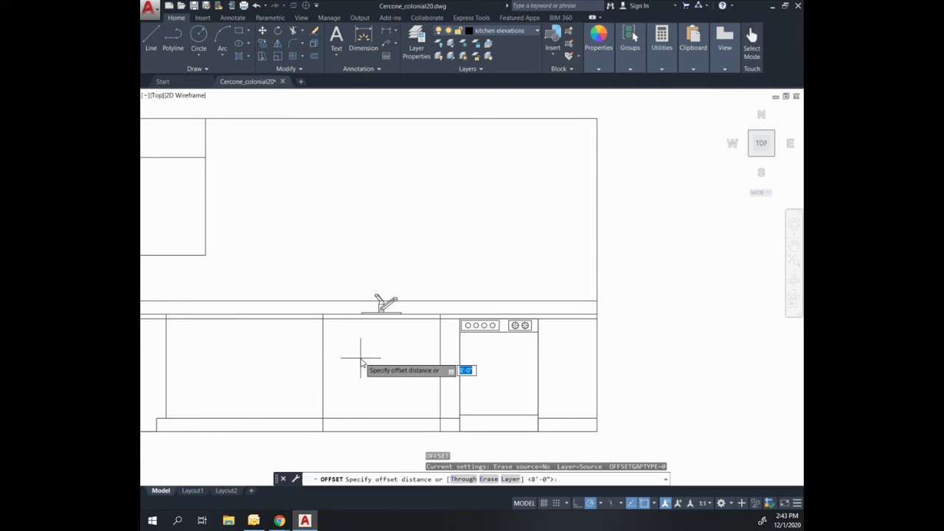
text(6)
key(Return)
click(322, 361)
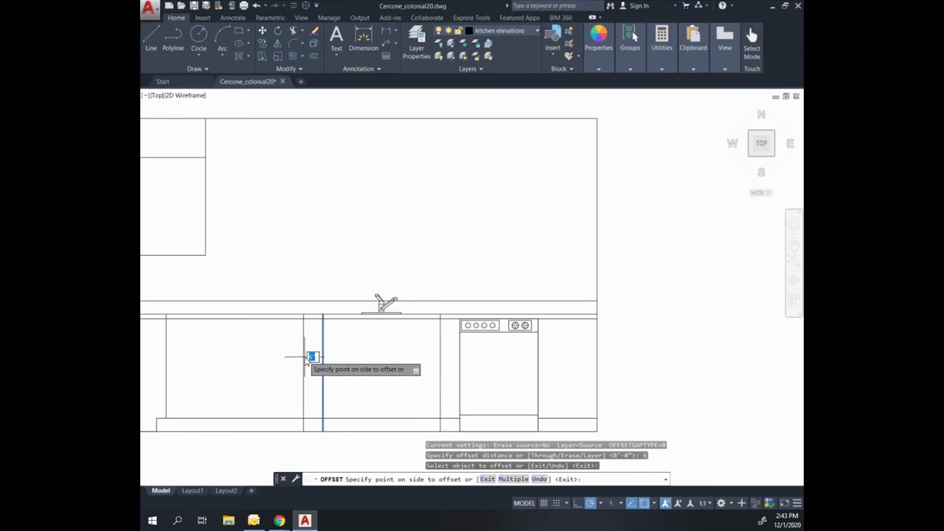
click(308, 359)
key(Escape)
Step: Erase the two original side lines of the sink base cabinet
click(444, 345)
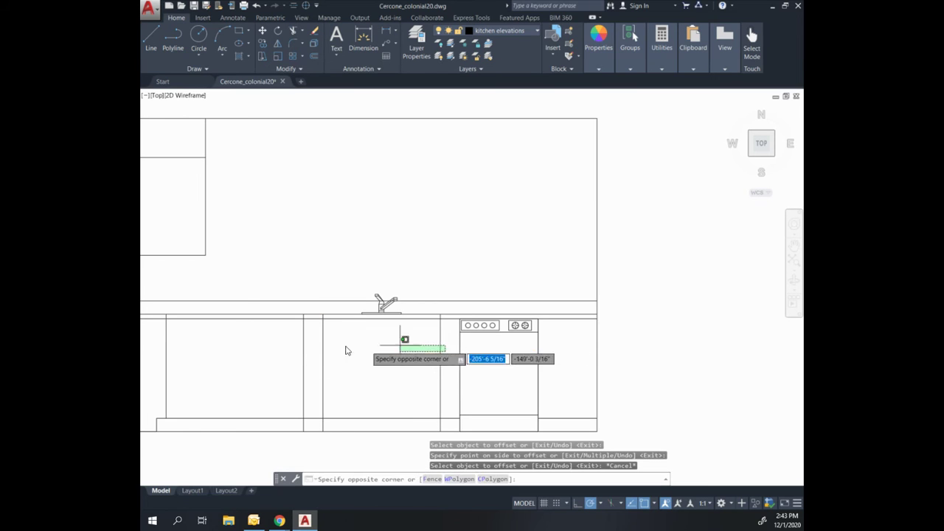
click(312, 347)
key(Delete)
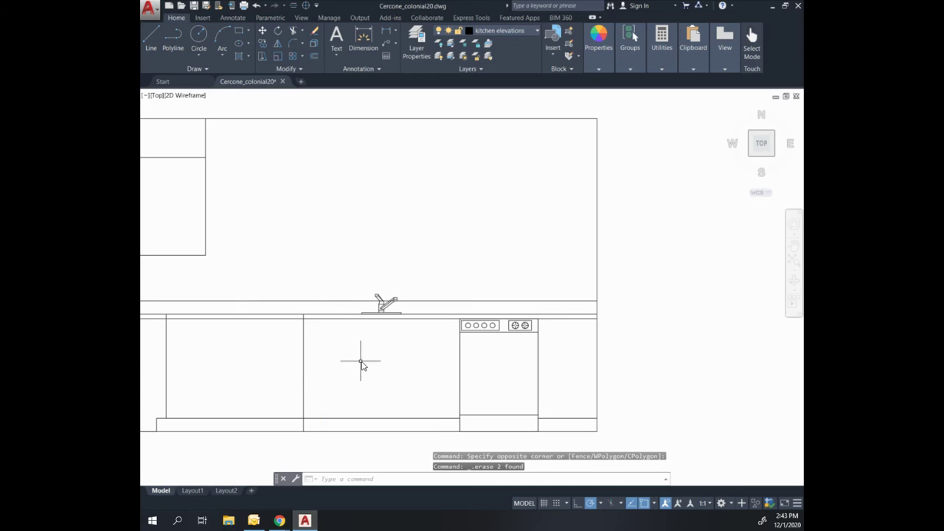
Step: Trim the part of the offset cabinet line that crosses the countertop thickness
scroll(369, 361, down, 1)
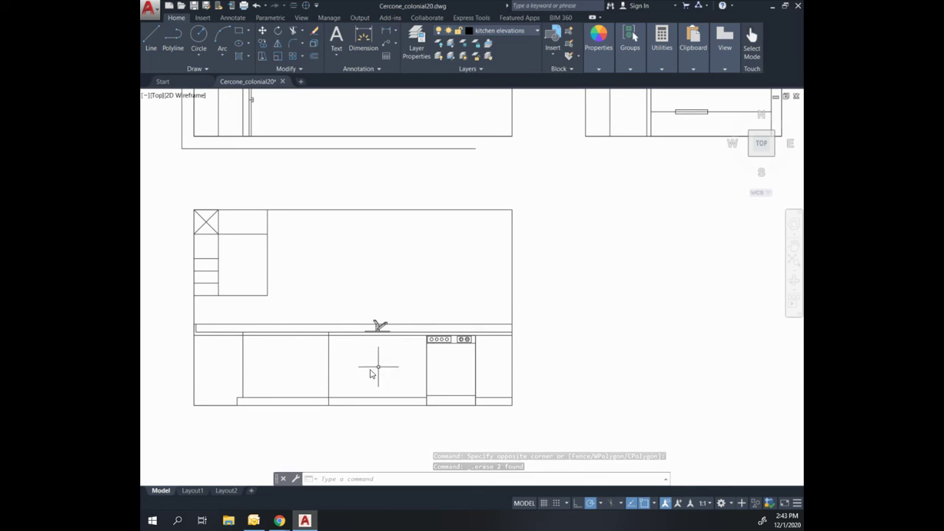
scroll(345, 338, up, 1)
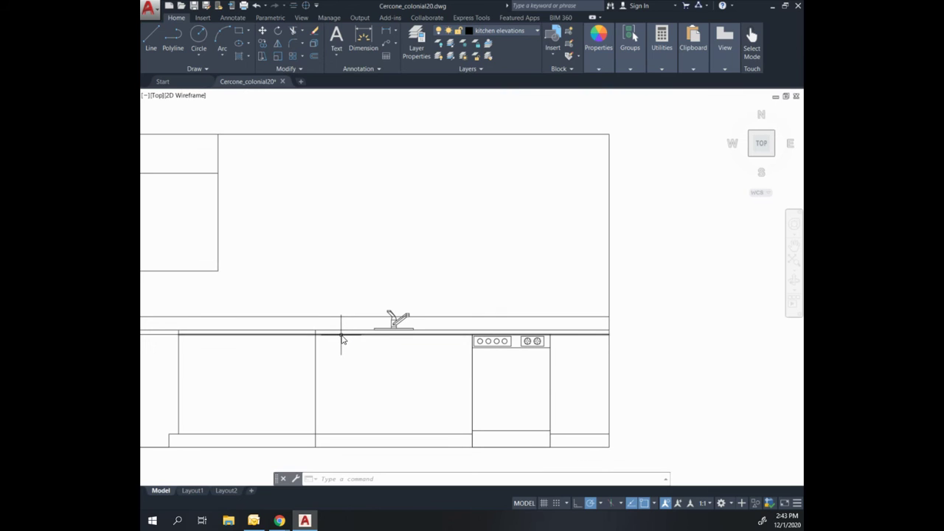
key(Return)
scroll(317, 333, up, 1)
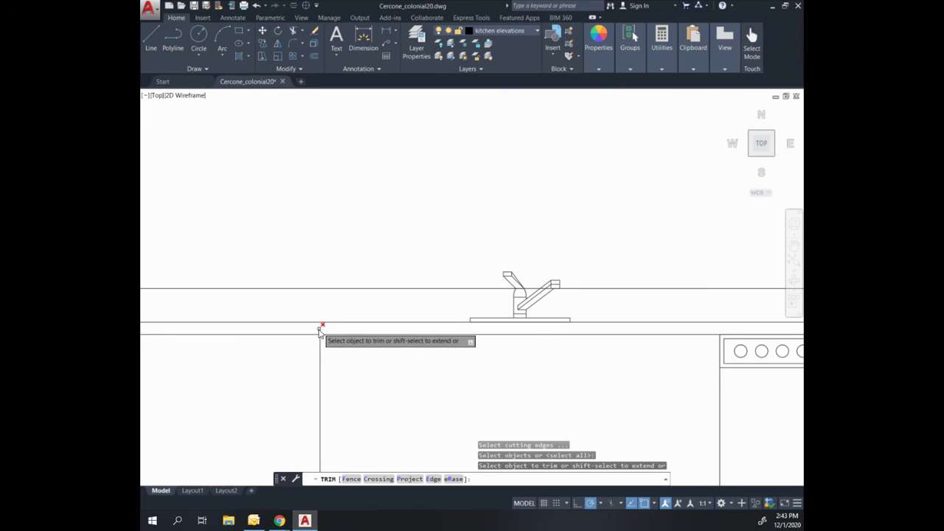
scroll(324, 333, down, 3)
key(Escape)
scroll(430, 345, down, 2)
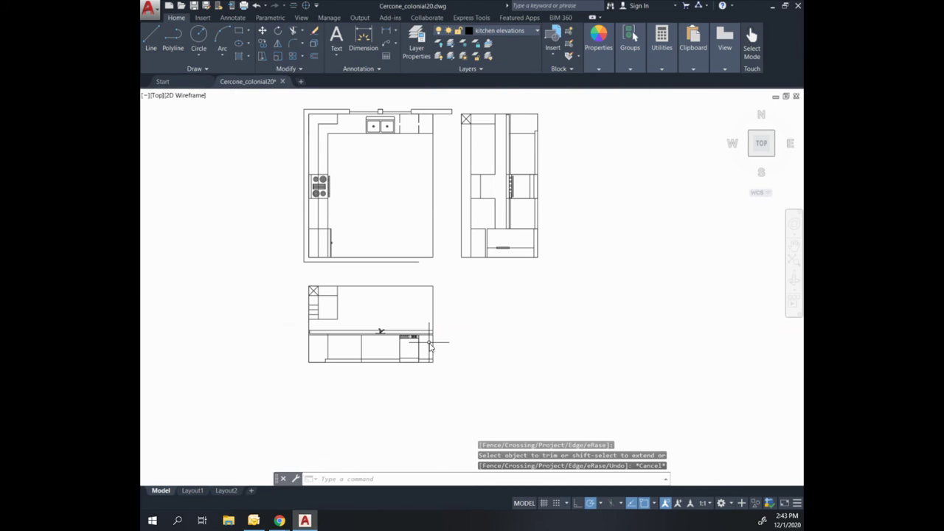
Step: Draw a vertical line from the window opening's edge nearest the range in the plan down to the backsplash line in the sink elevation
scroll(429, 345, up, 2)
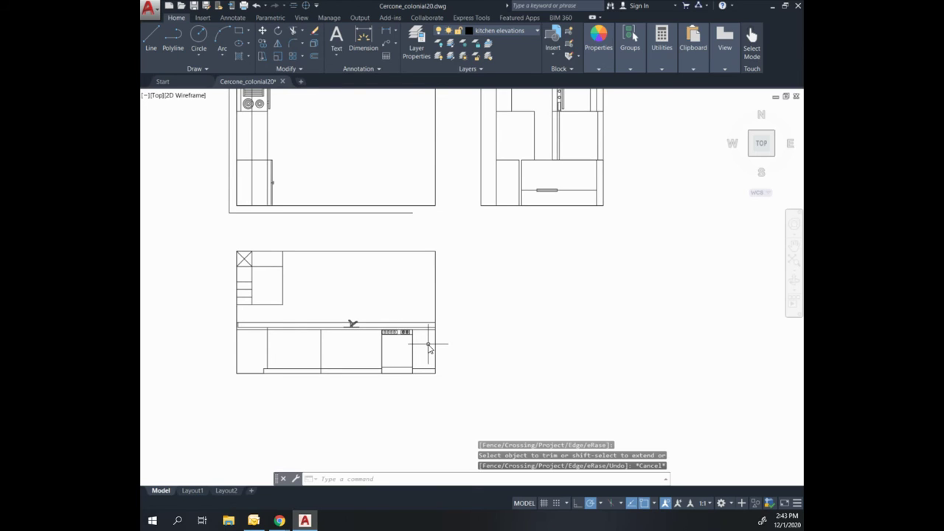
scroll(429, 345, down, 2)
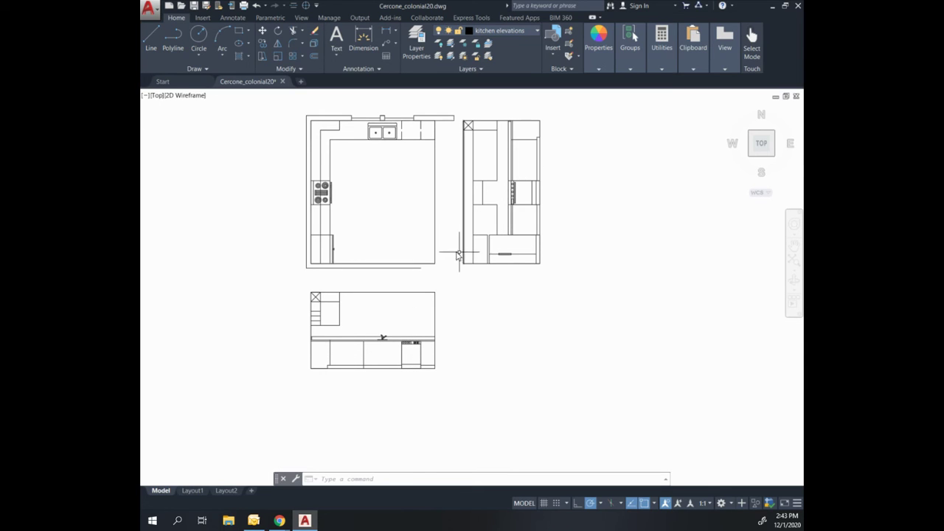
text(l)
key(Return)
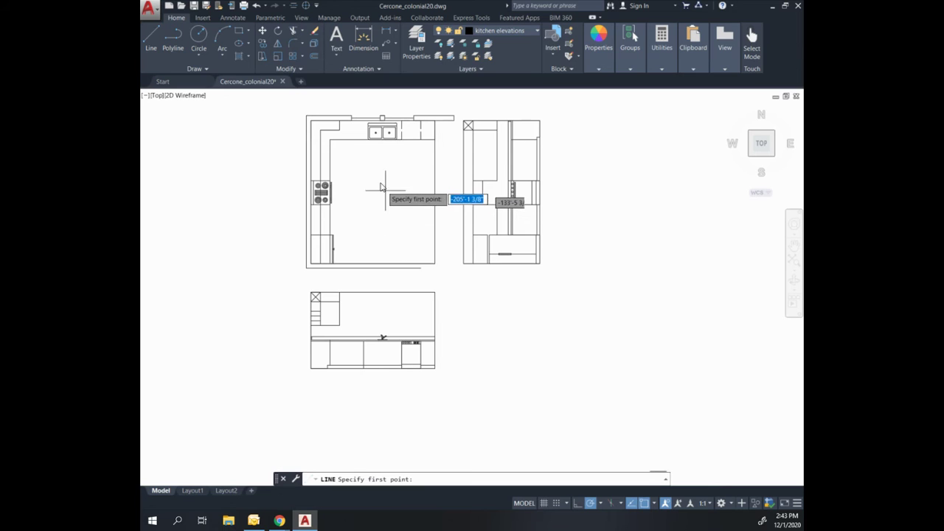
click(352, 120)
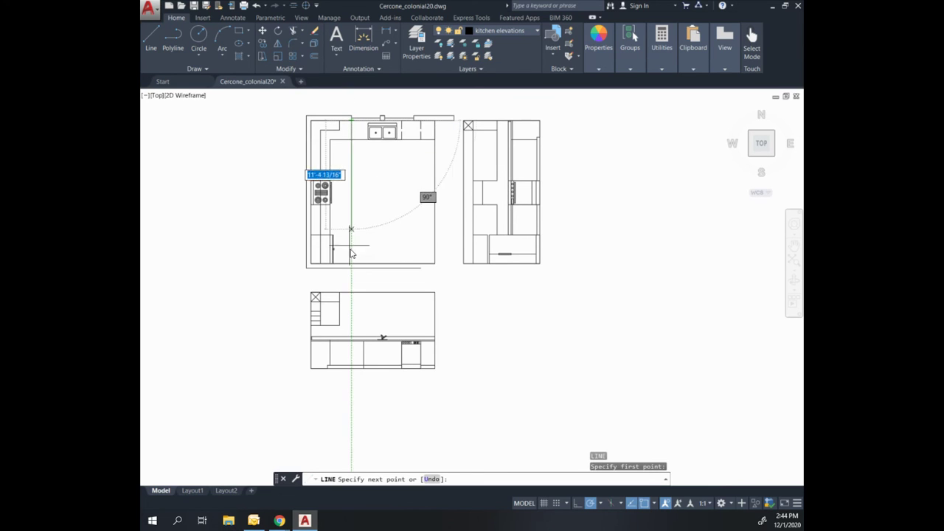
click(353, 337)
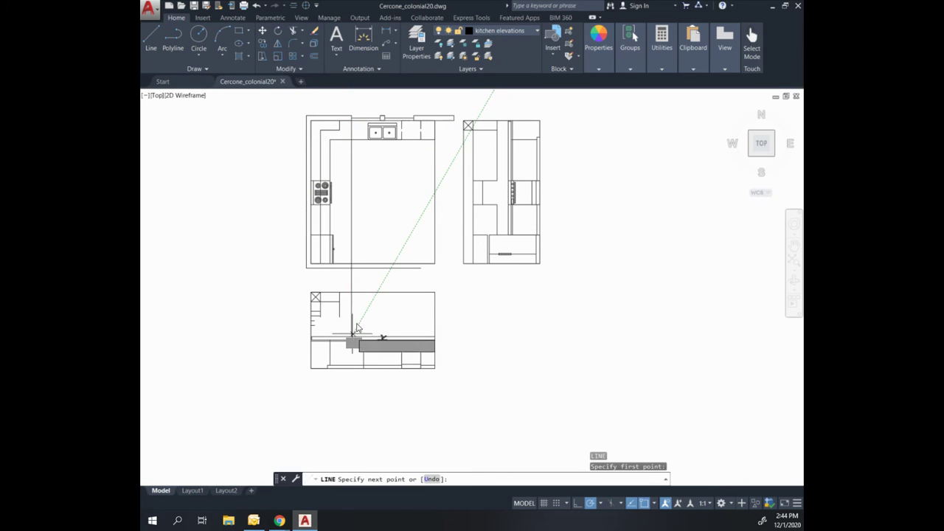
key(Return)
Step: Project the window opening's other edge with a vertical line down to the backsplash line in the sink elevation
key(Return)
click(413, 119)
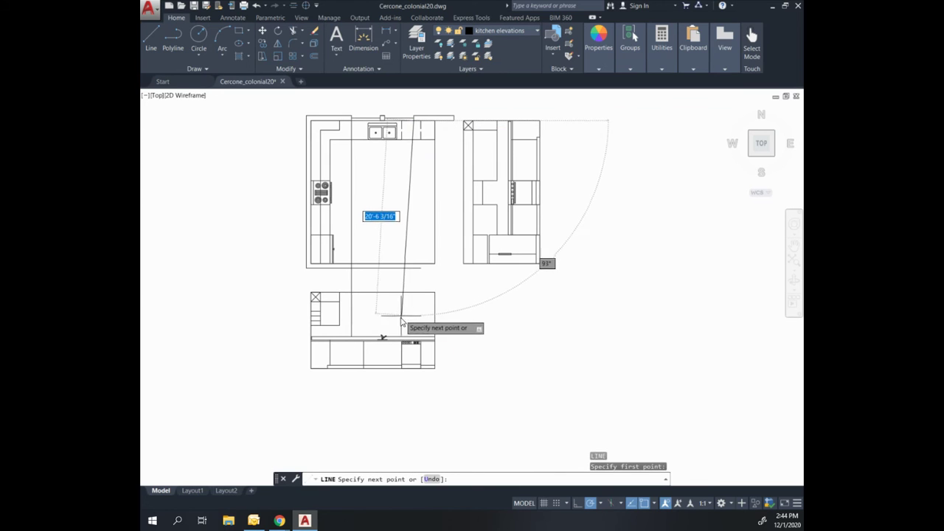
click(412, 339)
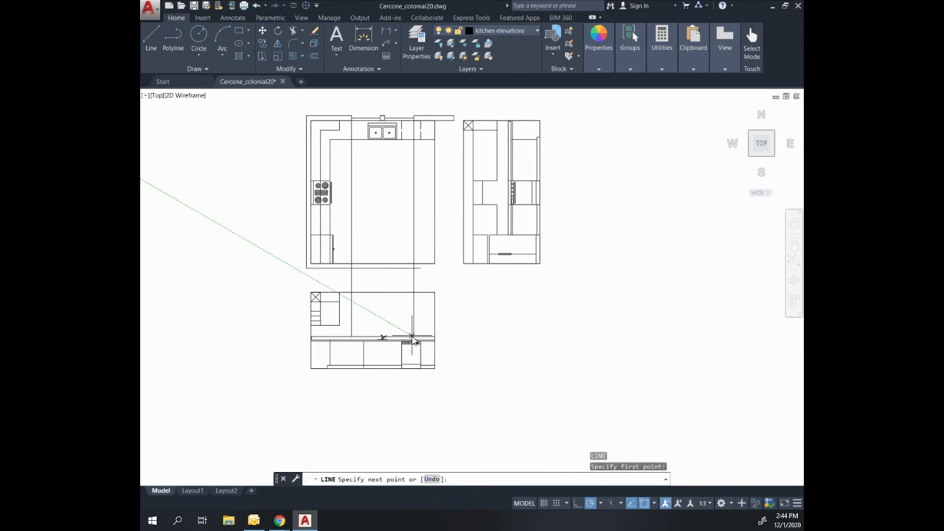
key(Return)
scroll(399, 138, up, 2)
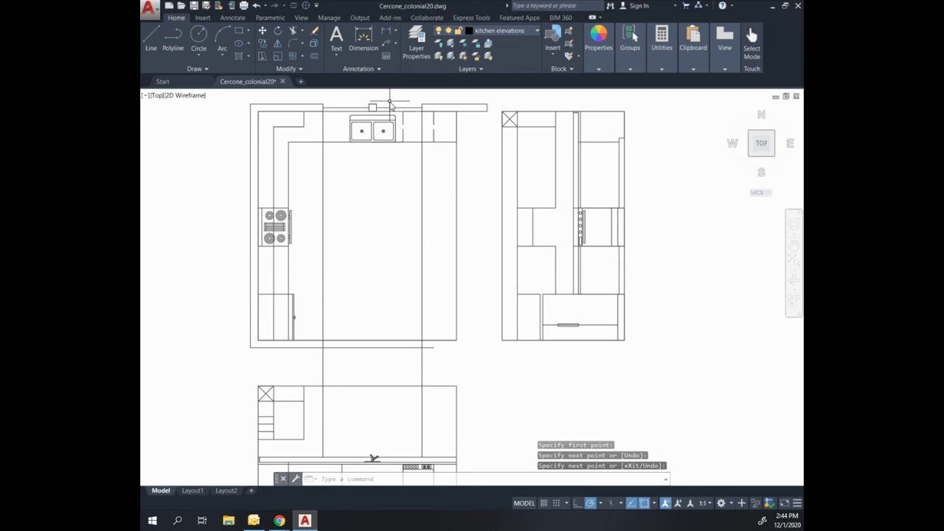
Step: Project the window mullion's edge farther from the range with a line from the plan down to the backsplash line beside the faucet
key(Return)
click(372, 107)
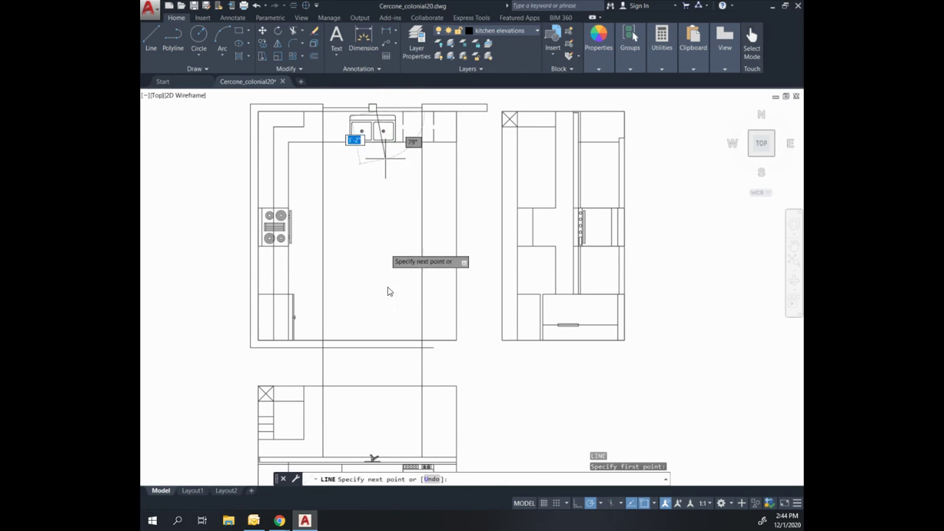
scroll(388, 298, down, 3)
scroll(385, 346, up, 5)
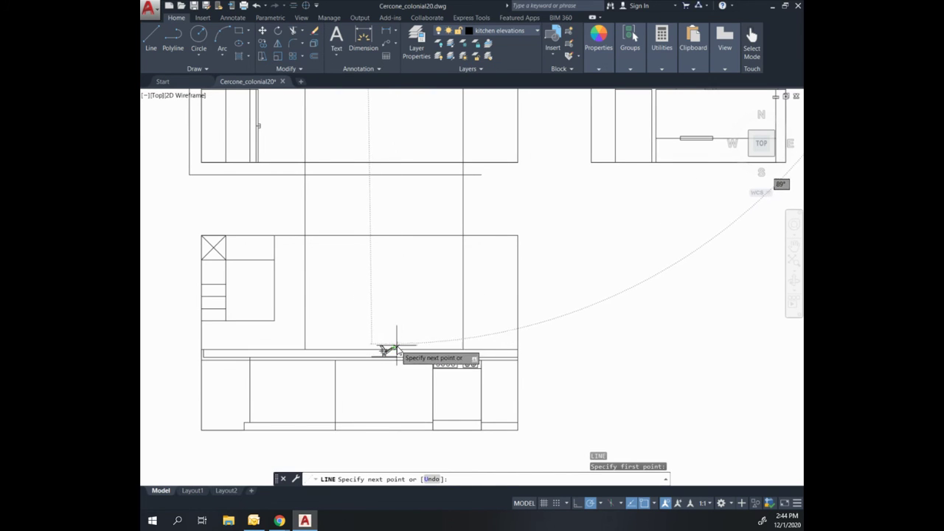
scroll(386, 350, up, 2)
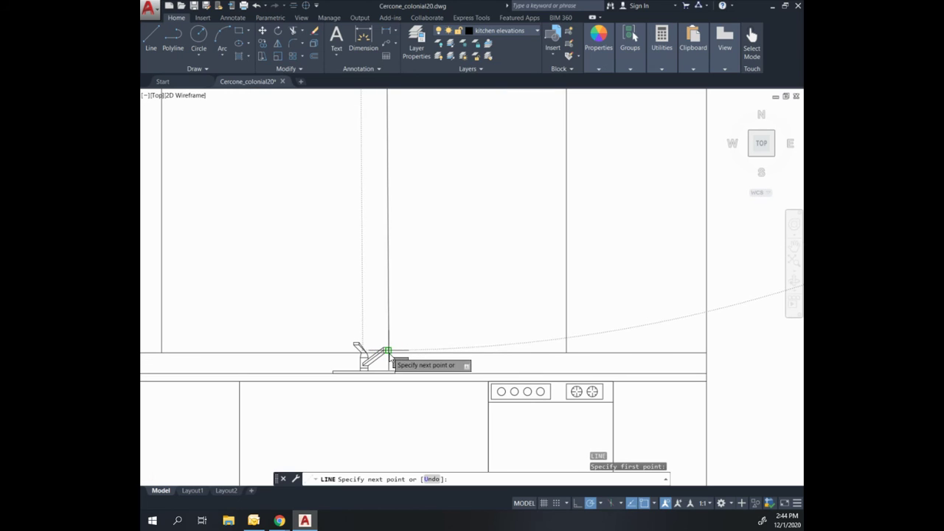
click(386, 351)
key(Return)
middle_drag(404, 165, 392, 285)
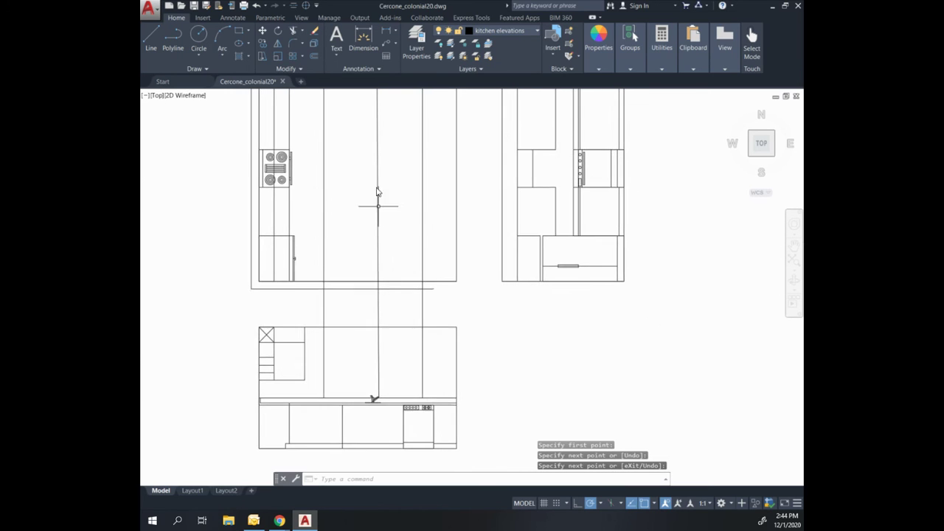
Step: Draw a projection line from the mullion's other edge in the plan down to the backsplash line in the sink elevation
middle_drag(379, 176, 381, 320)
scroll(373, 204, up, 4)
key(Return)
click(370, 198)
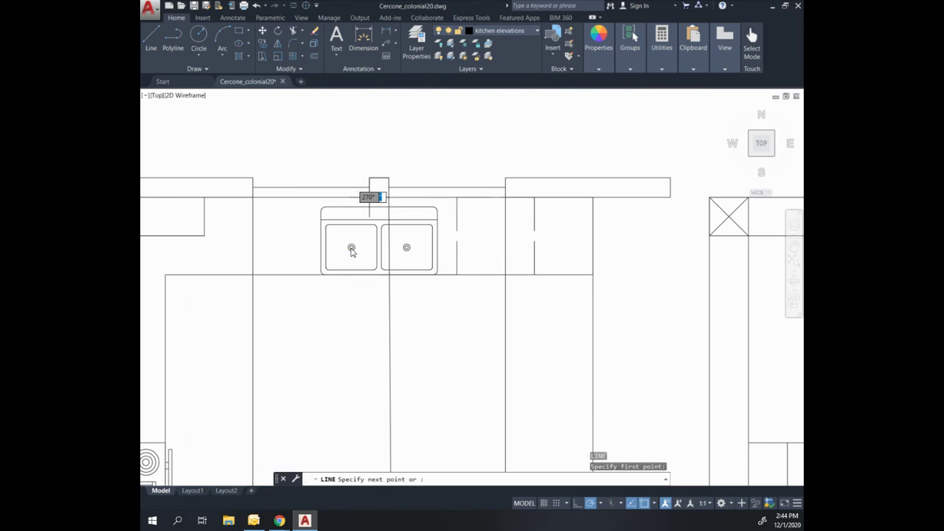
scroll(370, 204, down, 6)
scroll(364, 325, up, 8)
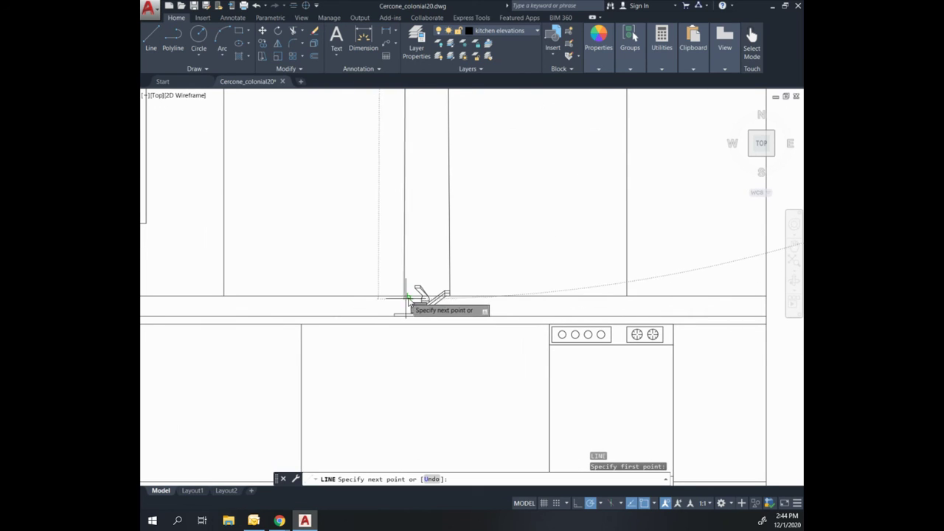
click(420, 297)
key(Return)
scroll(491, 257, down, 3)
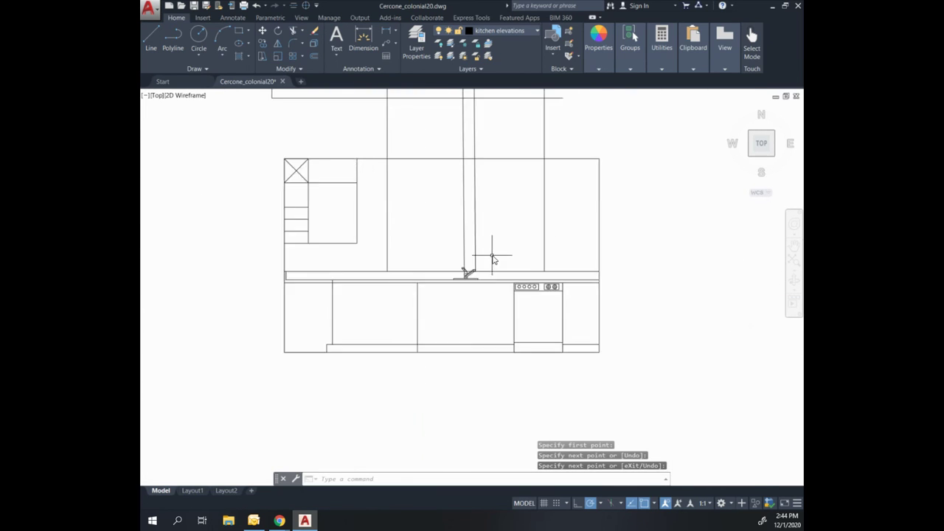
middle_drag(514, 292, 418, 327)
scroll(411, 312, up, 1)
scroll(411, 312, down, 1)
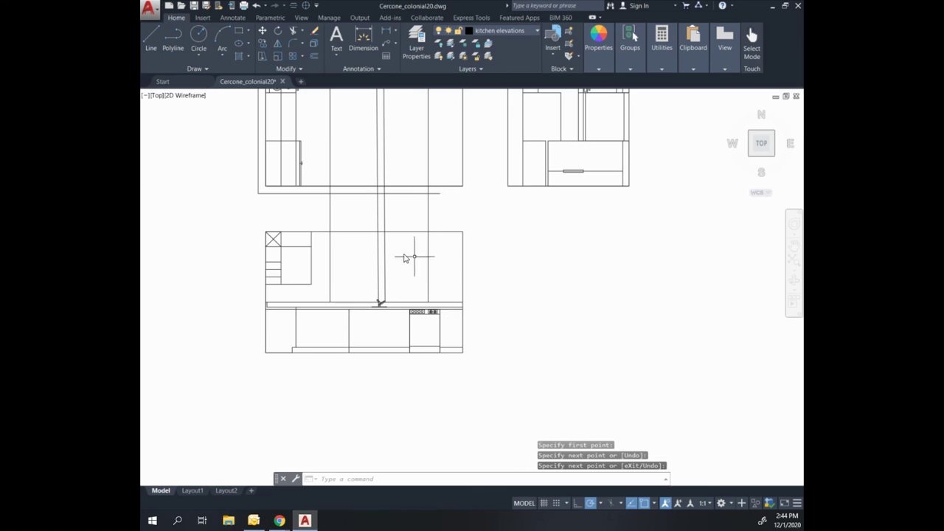
Step: Check the height from the ceiling line to the backsplash line along the window edge nearest the range using a line
key(Return)
click(329, 231)
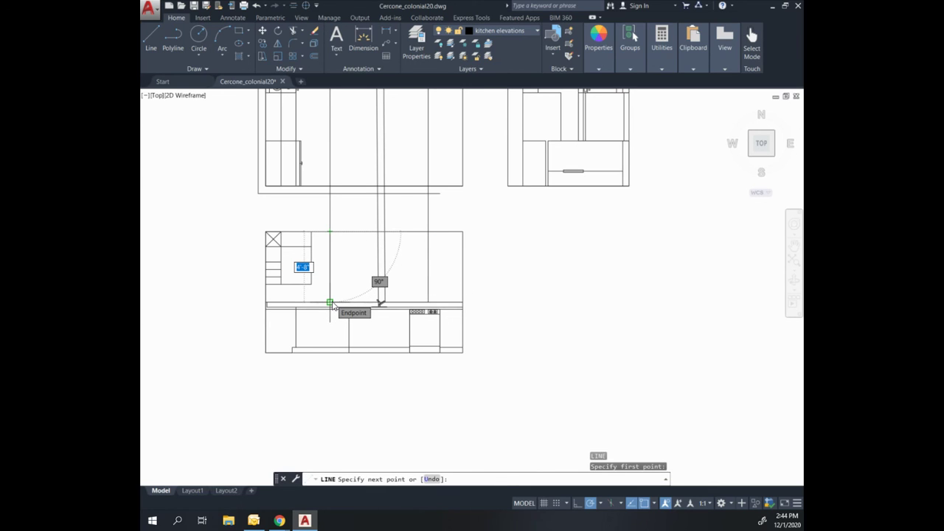
click(331, 303)
key(Return)
Step: Draw horizontal head lines across both window openings in the sink elevation, level with the underside of the soffit
key(Return)
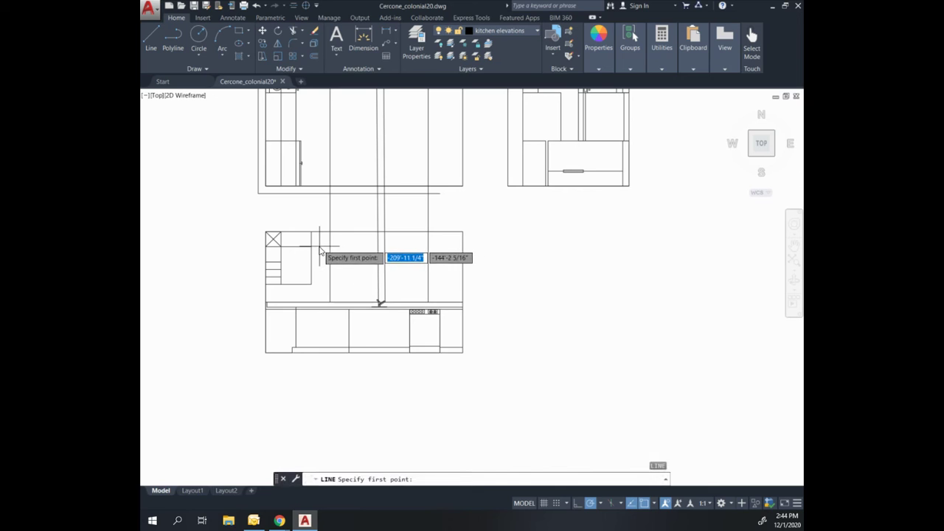
click(383, 247)
click(426, 248)
key(Return)
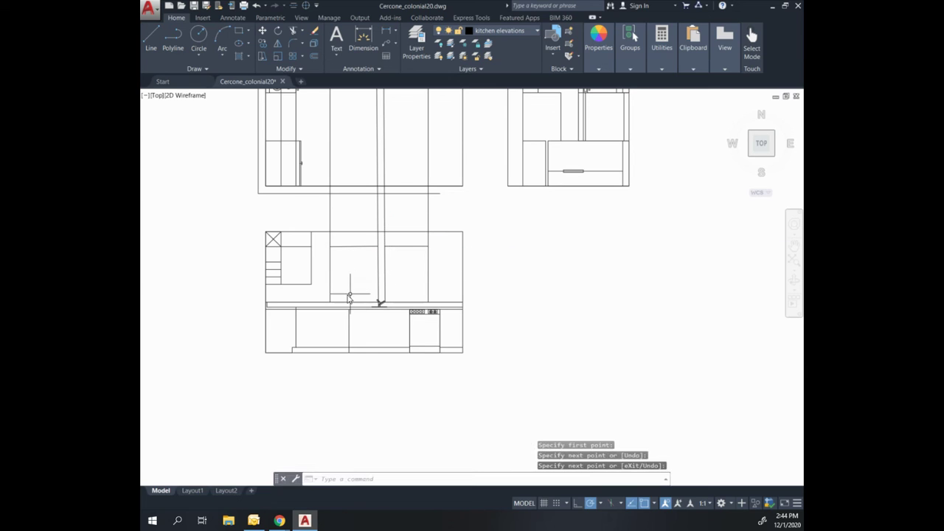
Step: Check the height from the backsplash line up to the window head line along the window's edge
key(Return)
click(331, 303)
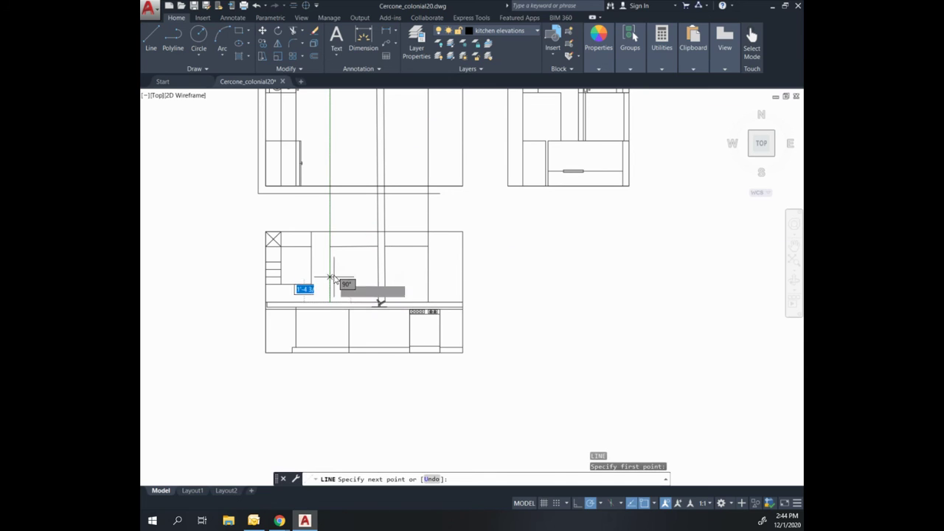
click(331, 250)
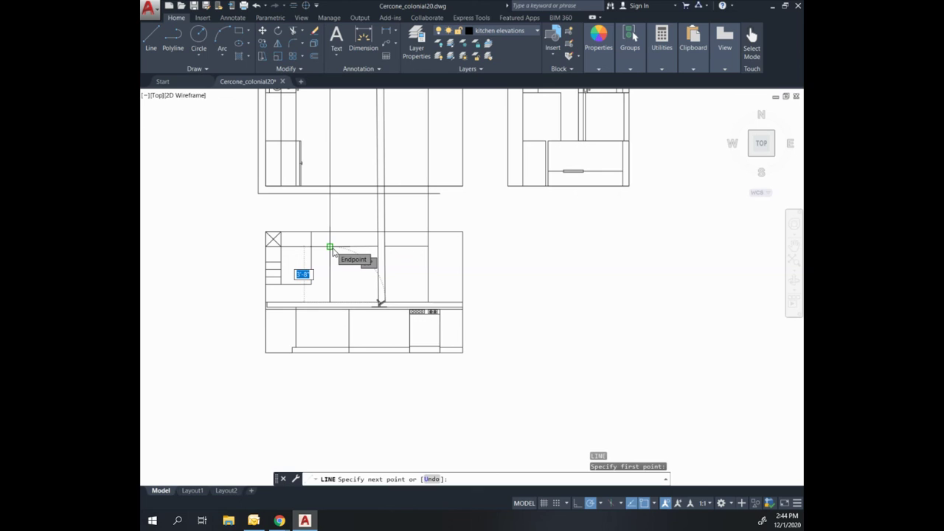
key(Return)
Step: Draw the horizontal sill line across both window openings, 36 inches below the head line
key(Return)
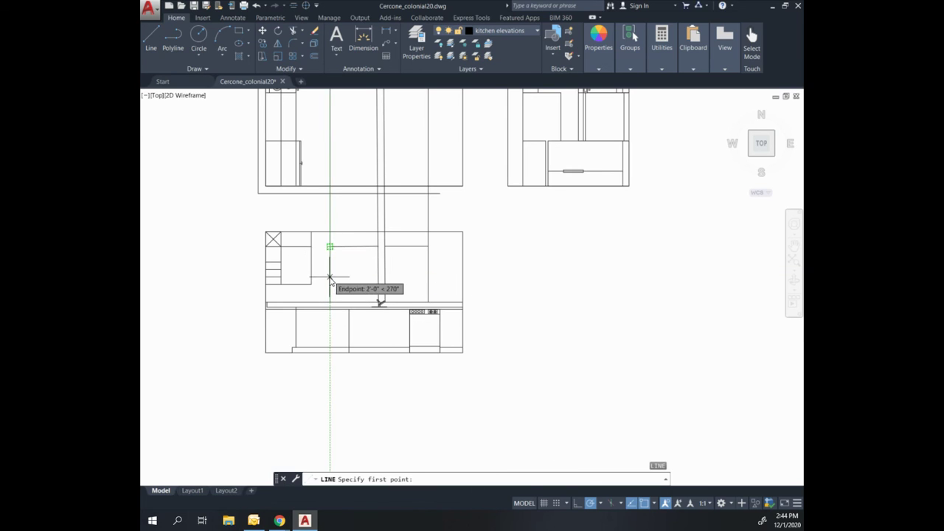
text(36)
key(Return)
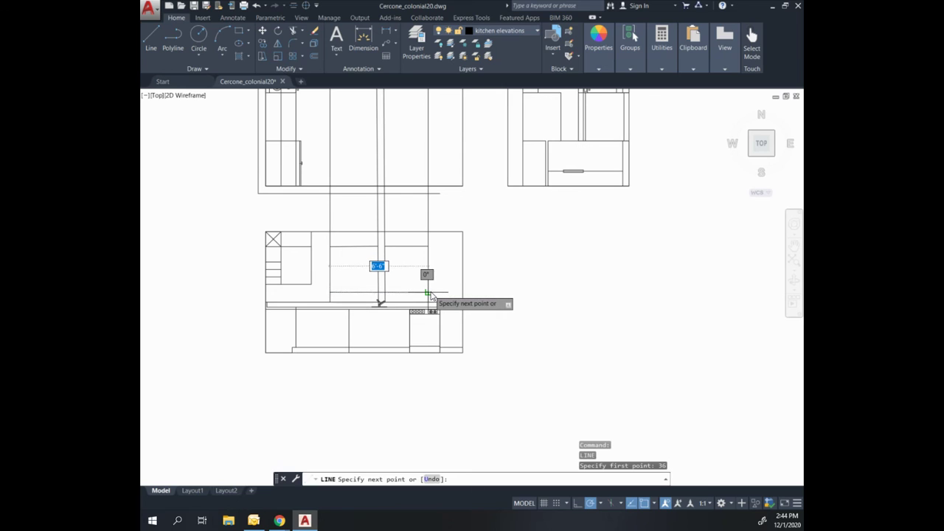
click(428, 293)
key(Return)
key(Escape)
key(Escape)
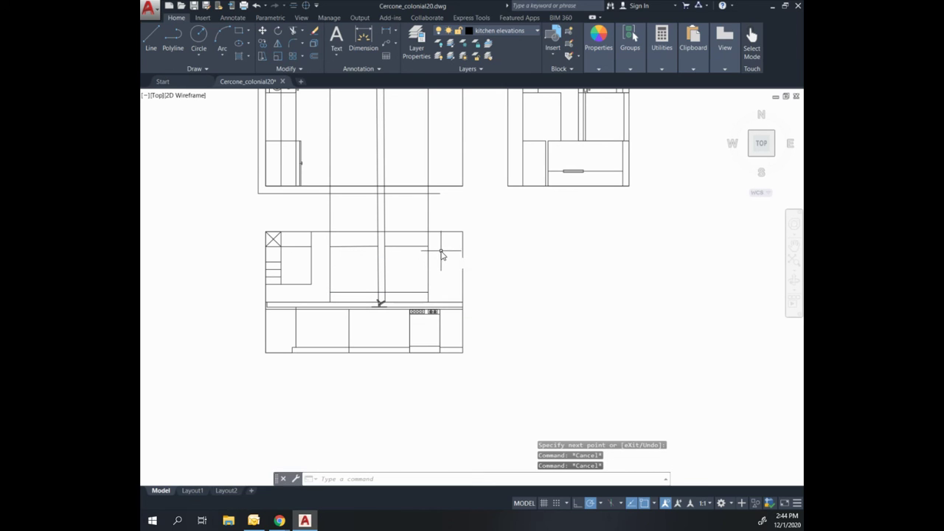
Step: Trim the projection lines between the plan and the elevation and above the window head lines
text(tr)
key(Return)
key(Return)
click(448, 220)
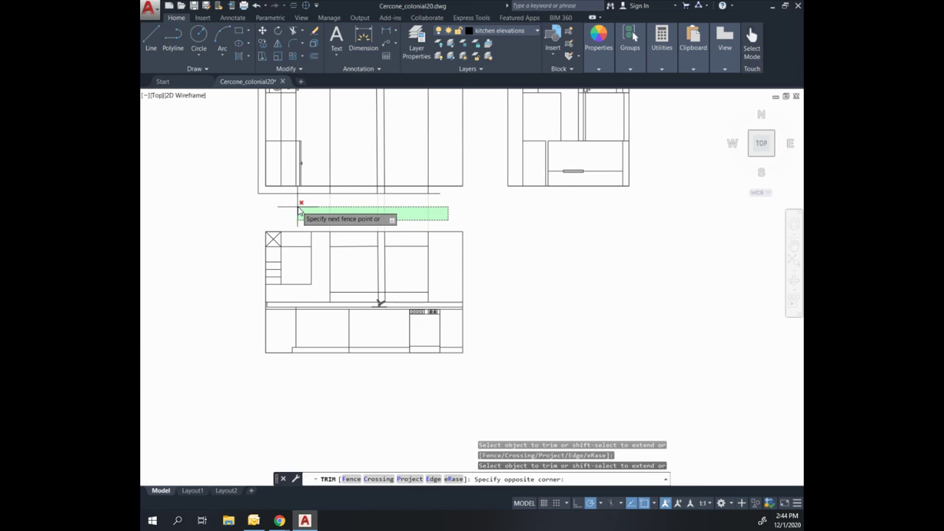
click(298, 206)
click(436, 228)
click(325, 240)
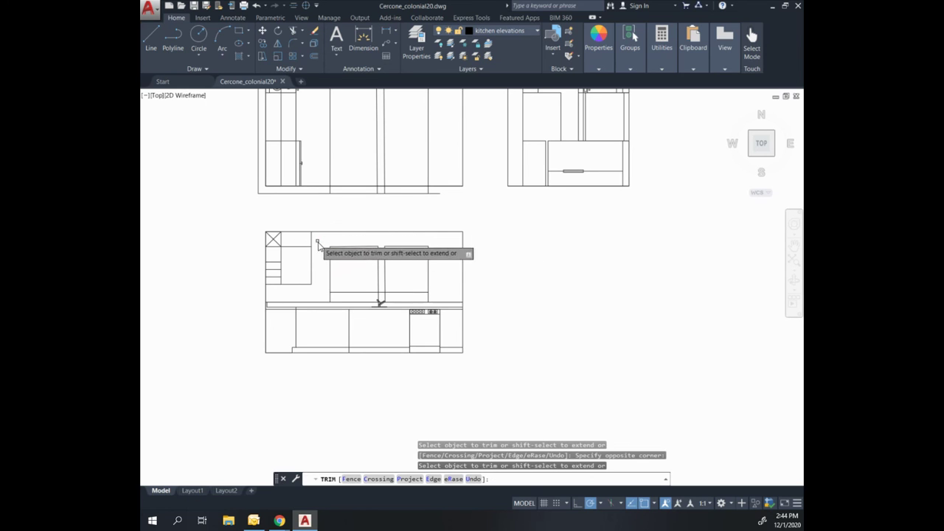
Step: Trim the vertical lines below the window sill and the piece of sill line between the two windows
click(413, 294)
scroll(388, 296, up, 2)
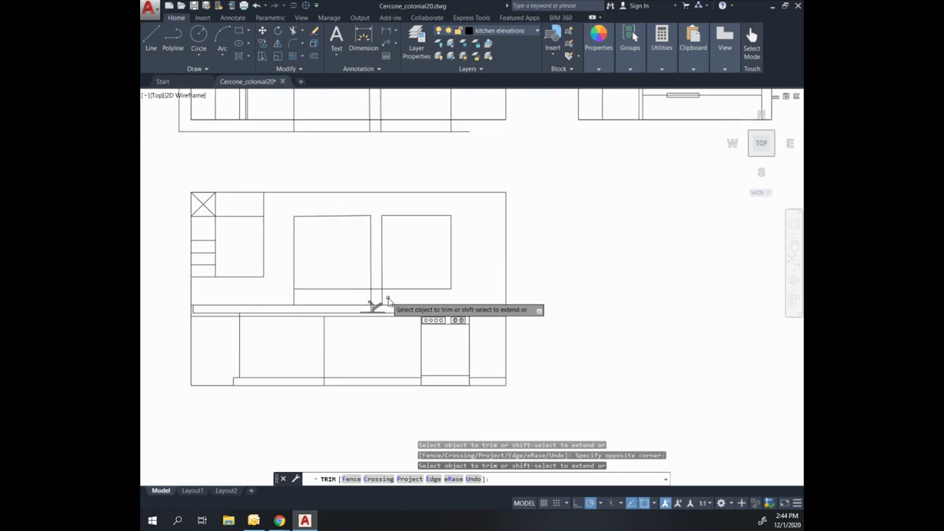
click(345, 294)
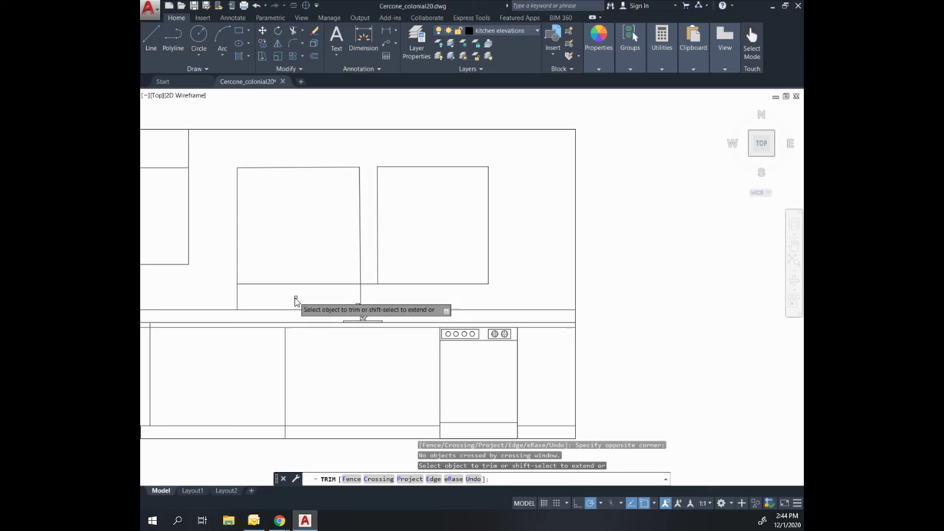
click(365, 289)
click(367, 272)
click(365, 290)
click(334, 290)
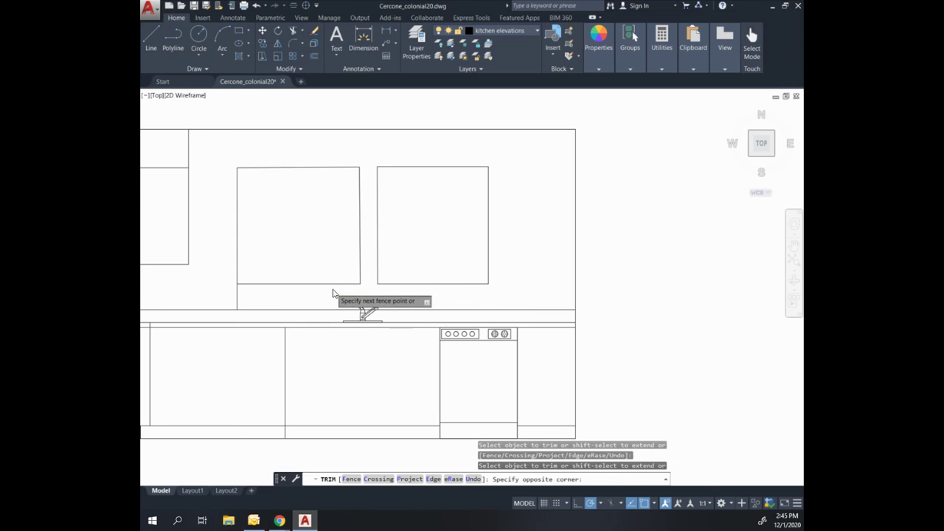
click(271, 294)
scroll(266, 298, down, 5)
key(Escape)
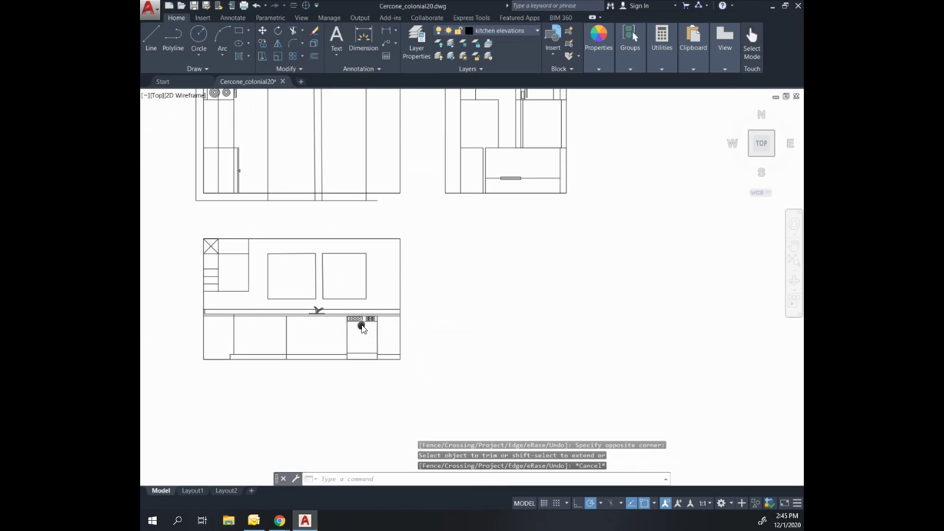
Step: Erase the four leftover vertical projection lines running through the kitchen floor plan
middle_drag(362, 322, 418, 347)
scroll(418, 347, down, 3)
middle_drag(491, 280, 478, 317)
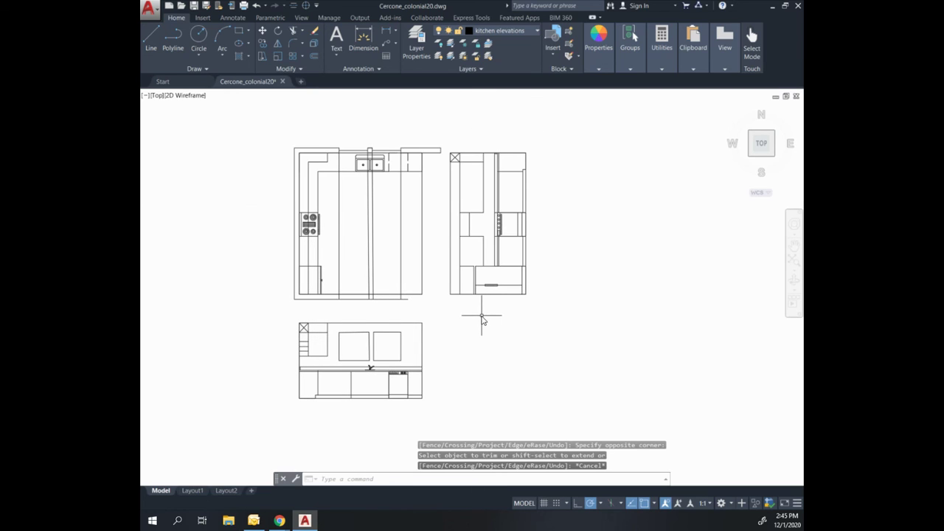
click(407, 220)
click(321, 215)
key(Delete)
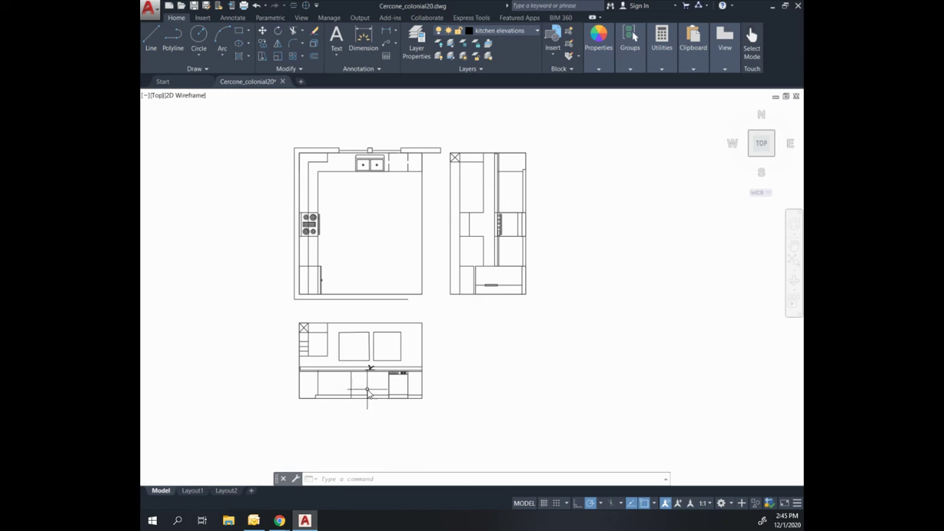
scroll(378, 348, up, 2)
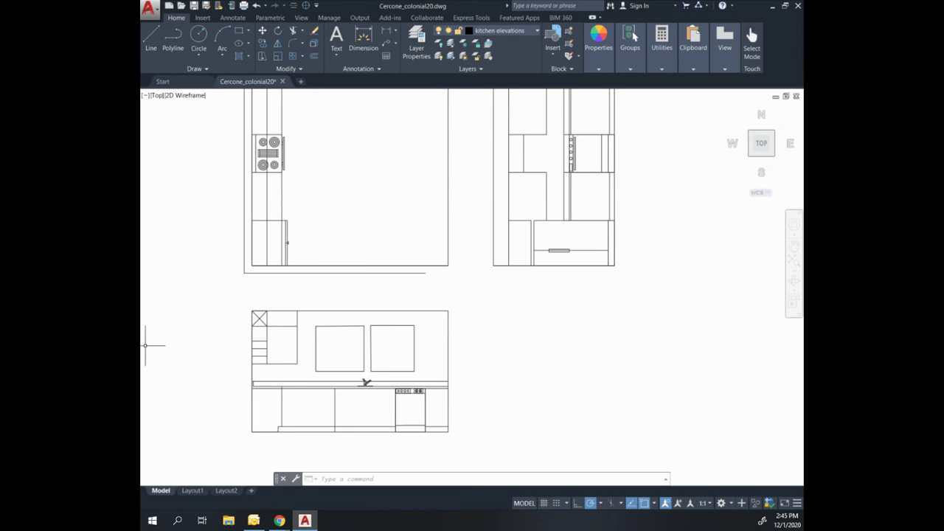